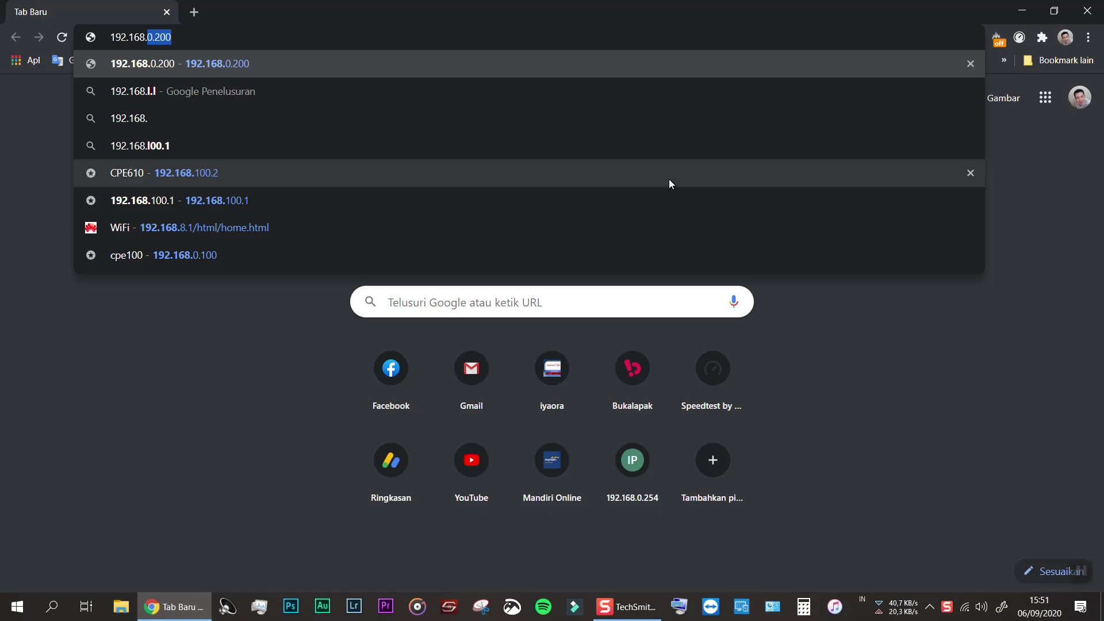
Load the CPE610's address 192.168.100.2 in a new Chrome tab
text(.)
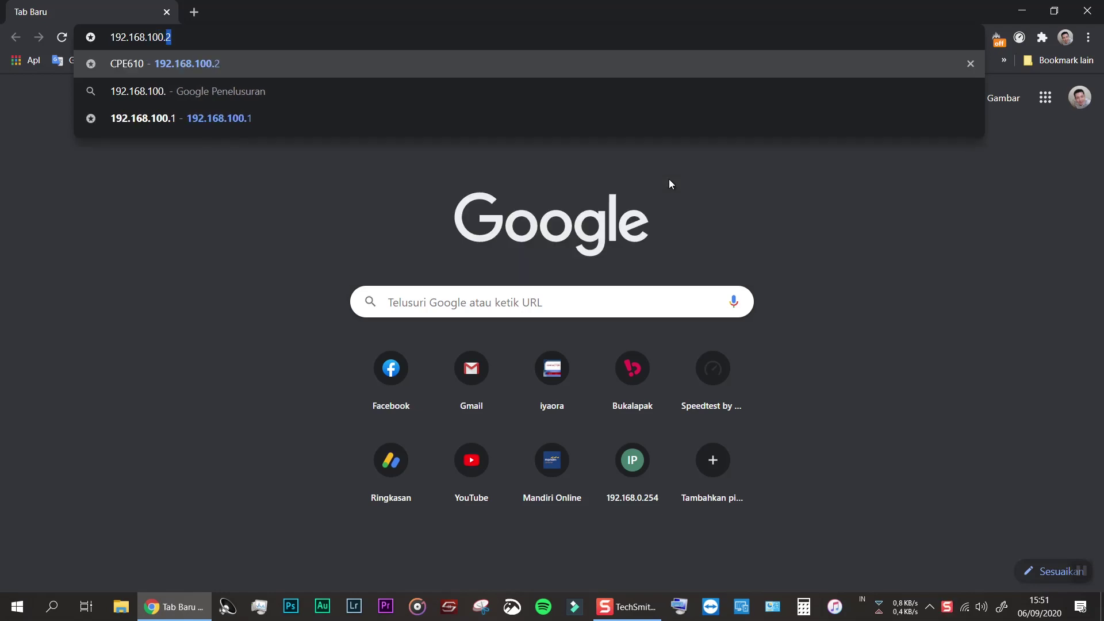
key(Return)
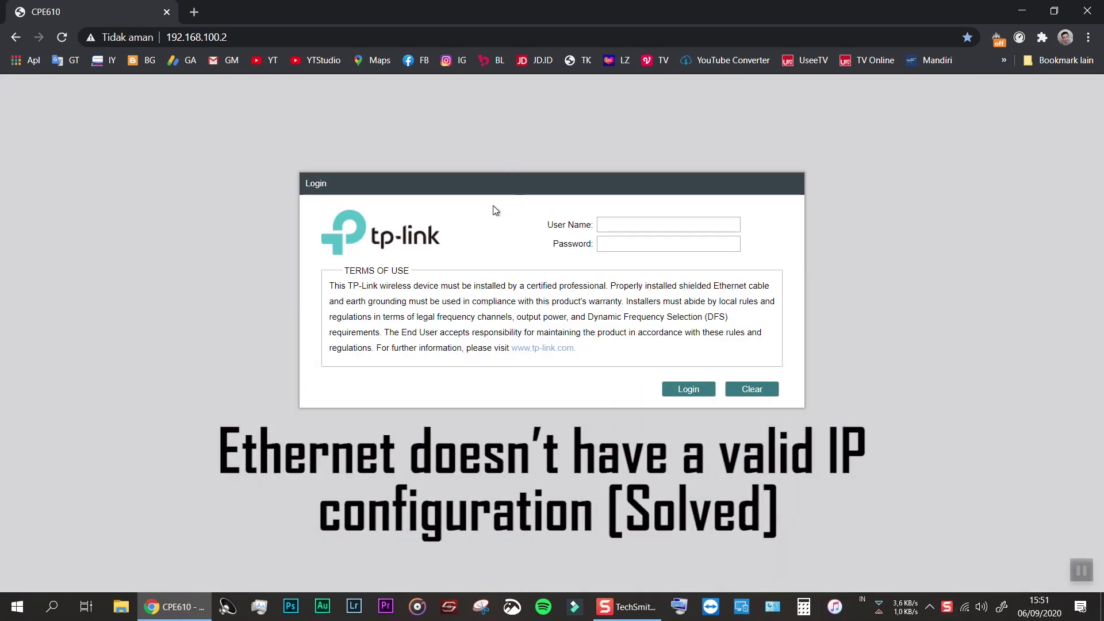
Log in to the CPE610 with its user name and password to reach the Status page
click(609, 224)
text(client)
key(Tab)
text(12345678901234)
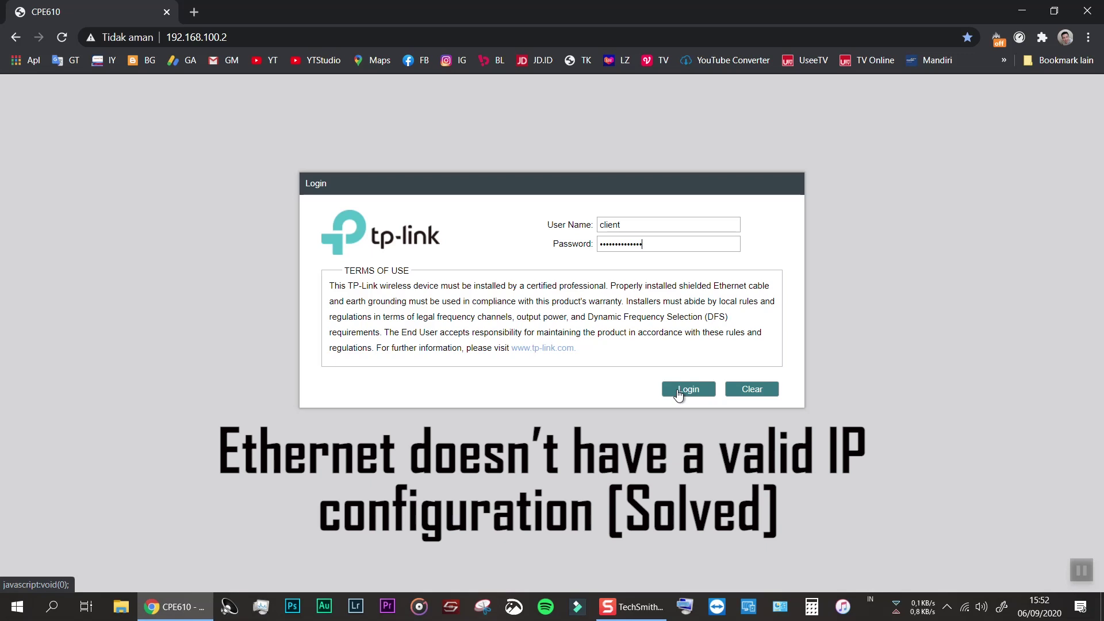
click(679, 393)
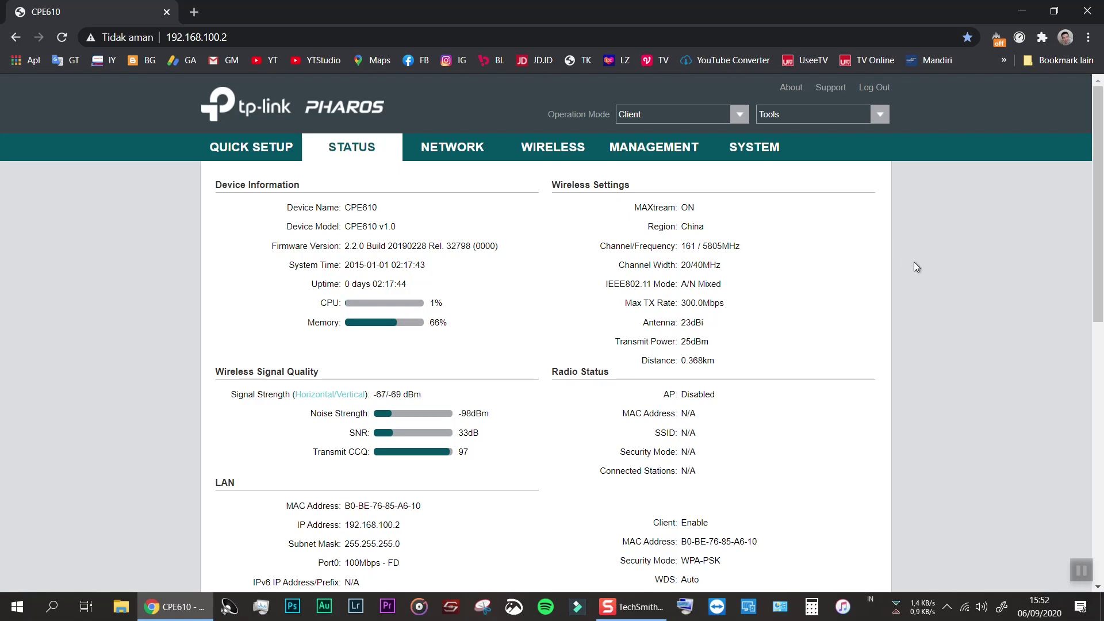
Open the CPE610's Network page showing its static LAN address 192.168.100.2
click(443, 150)
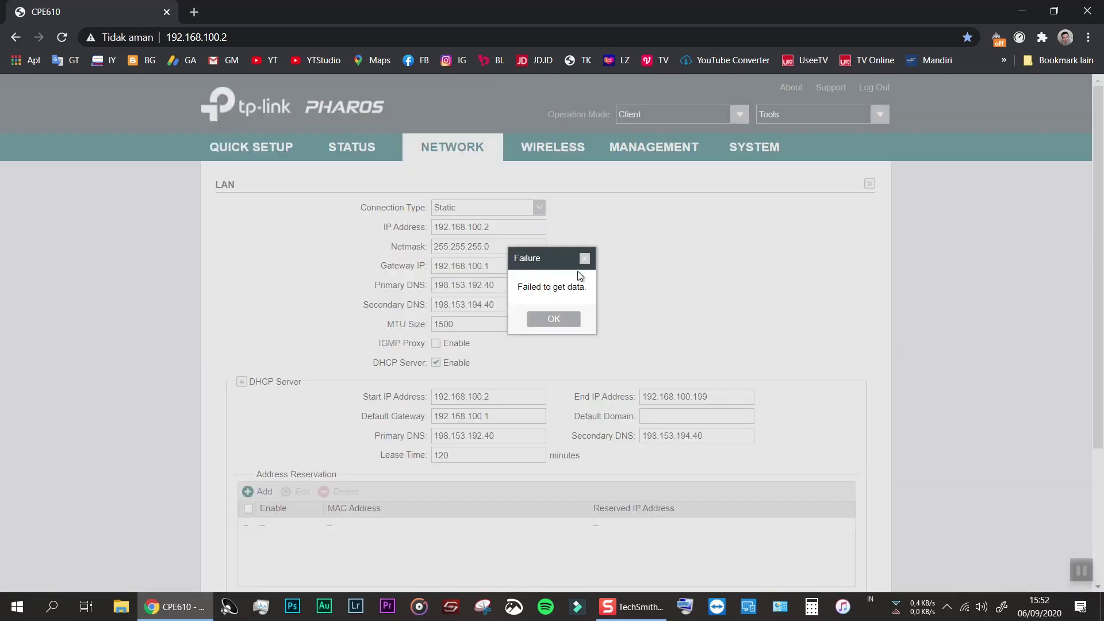
Close the 'Failed to get data.' notice to reveal the LAN DHCP server settings
click(588, 262)
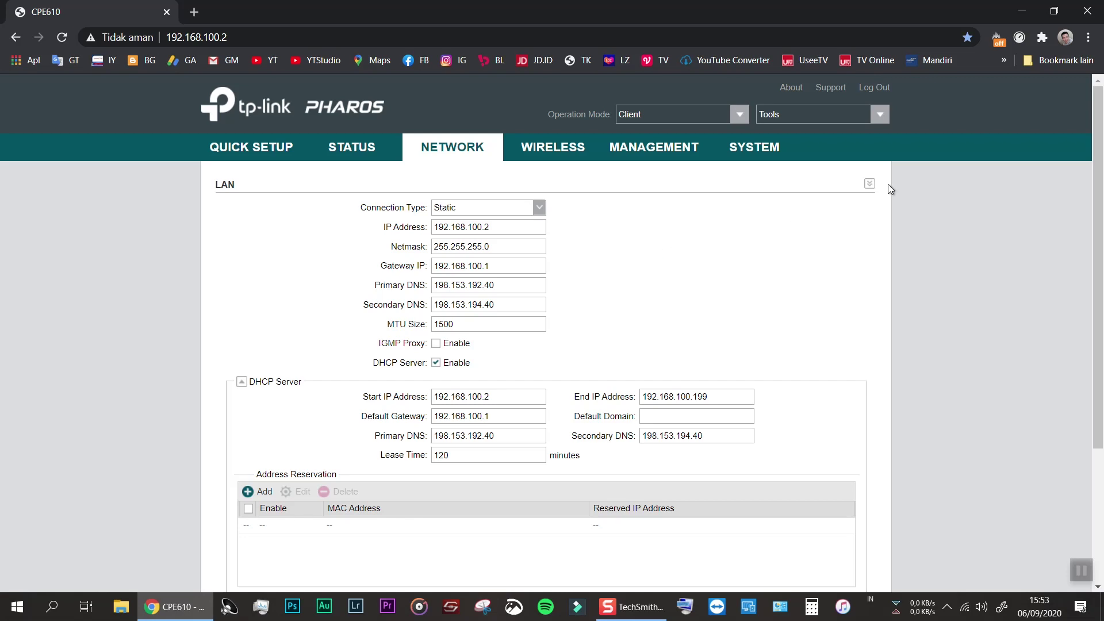
Open the bookmarked Huawei HG8245H5 router page in a new tab
click(1001, 60)
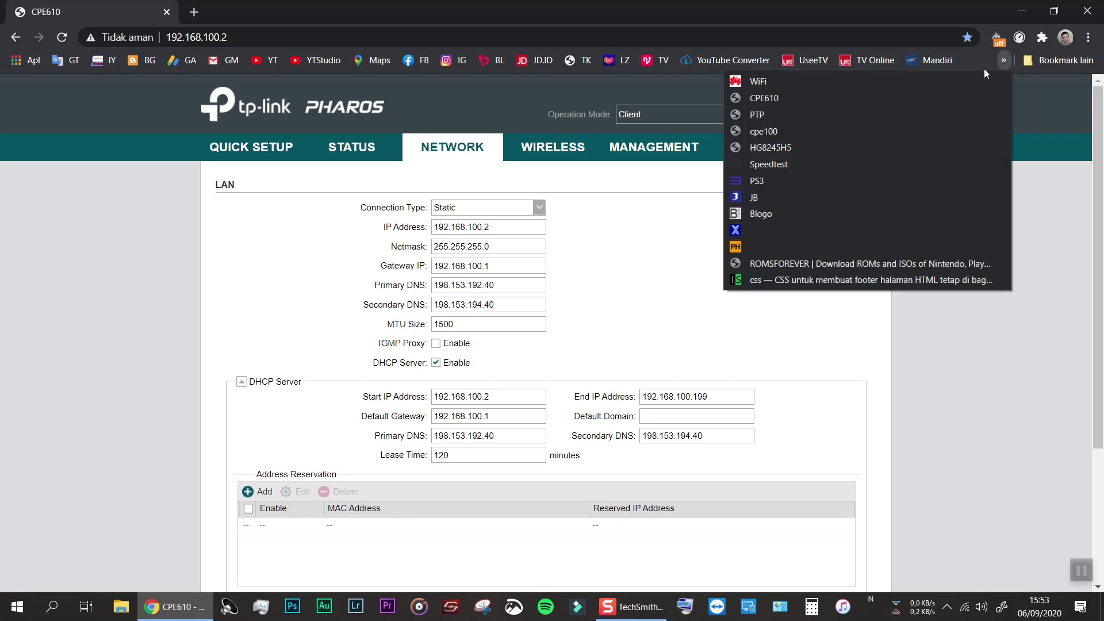
click(194, 12)
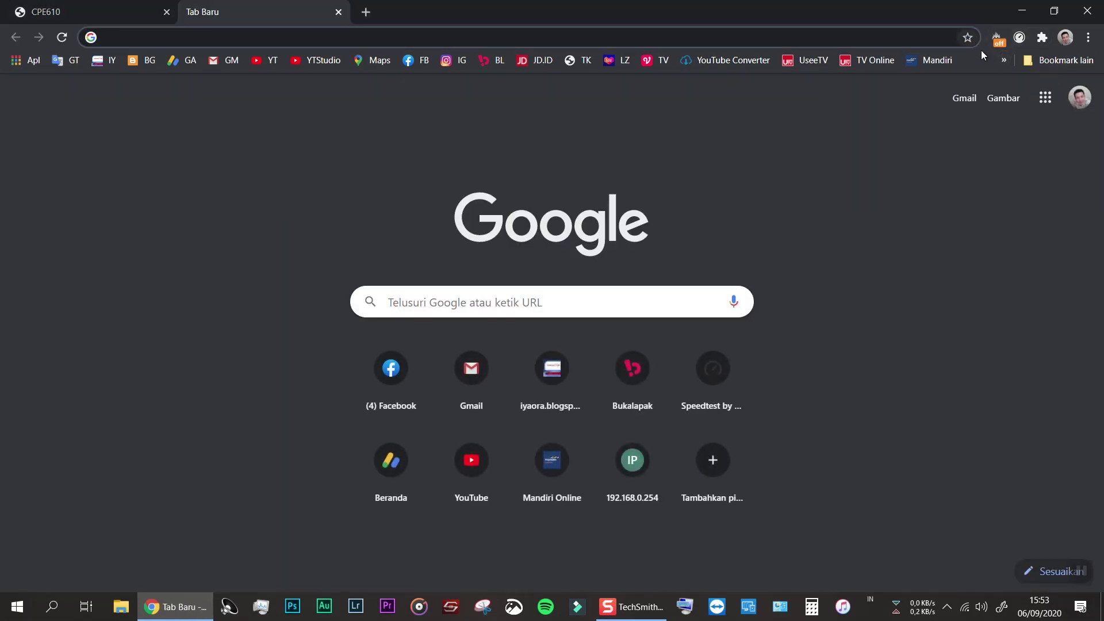
click(1004, 60)
click(802, 148)
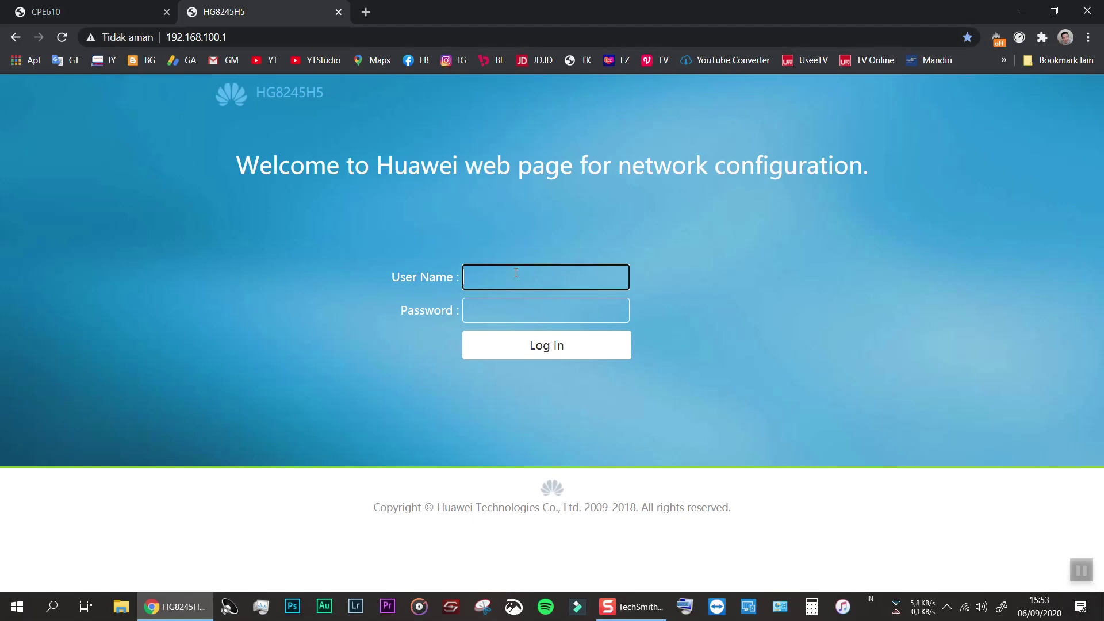
text(adminADMIN)
Sign in to the router with its user name and password
key(BackSpace)
key(BackSpace)
key(BackSpace)
key(BackSpace)
key(Tab)
text(admi)
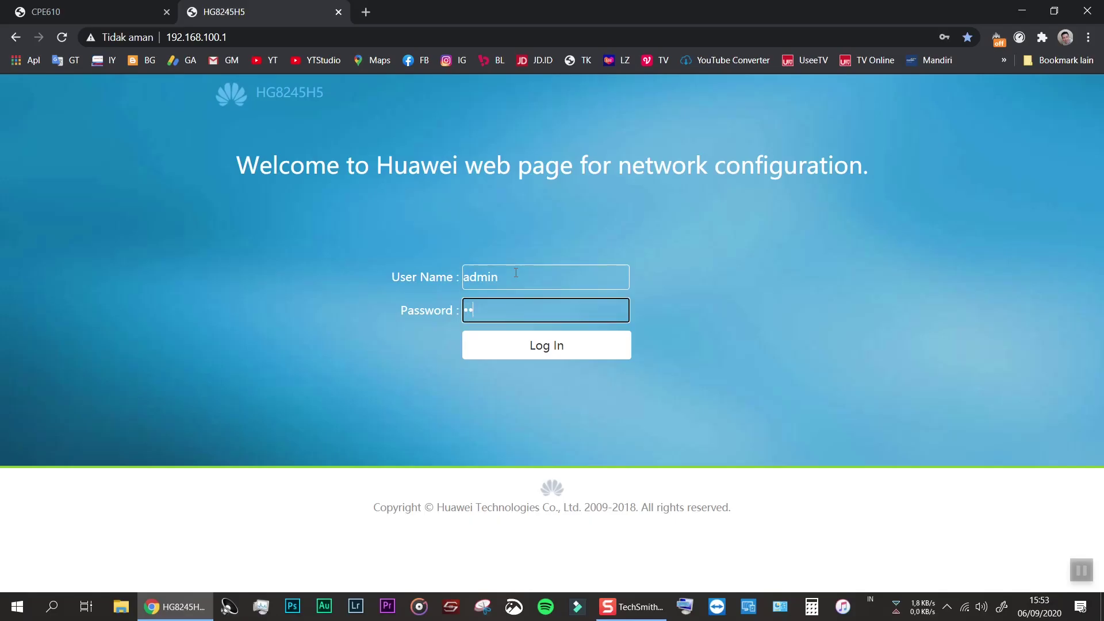
text(n)
key(Tab)
click(457, 278)
text(A)
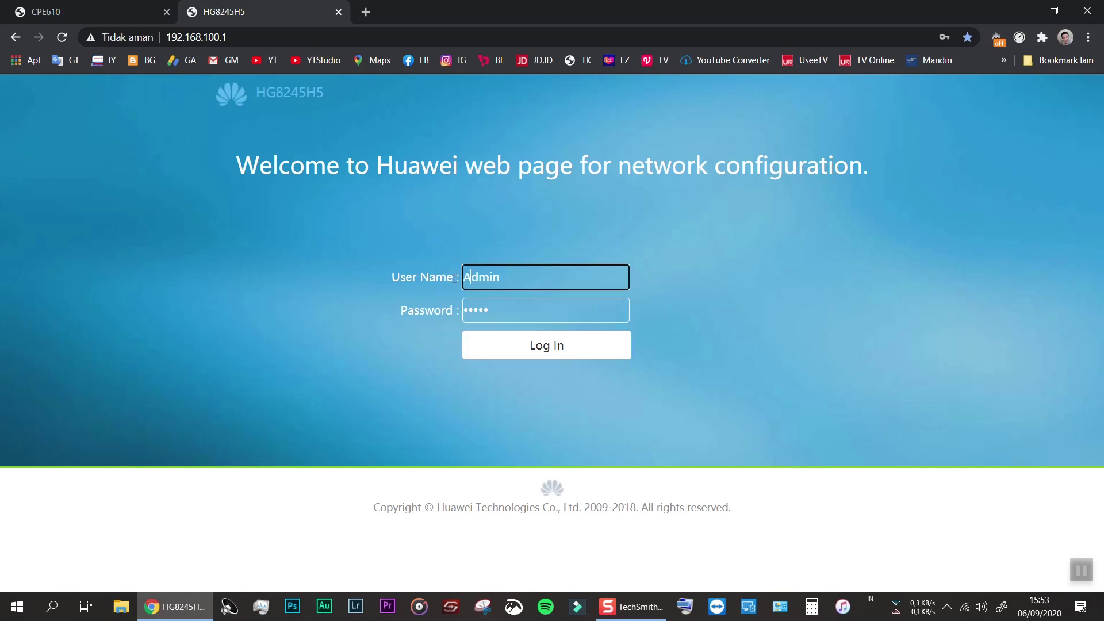
click(524, 342)
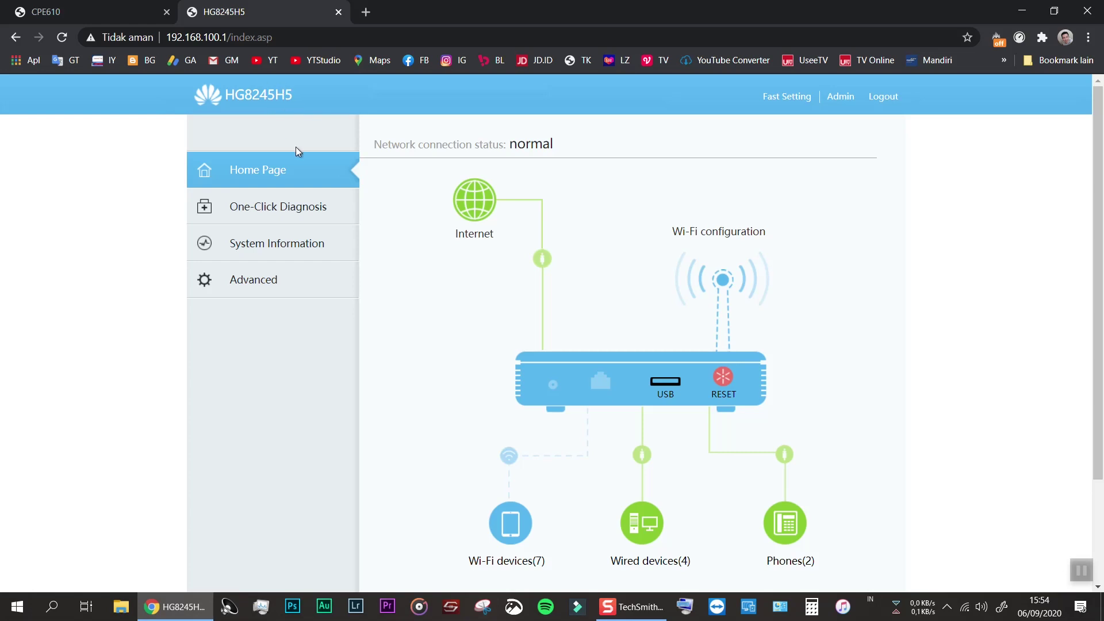
Go to Advanced > LAN > DHCP Server and view the 192.168.100.2–192.168.100.199 pool
click(260, 282)
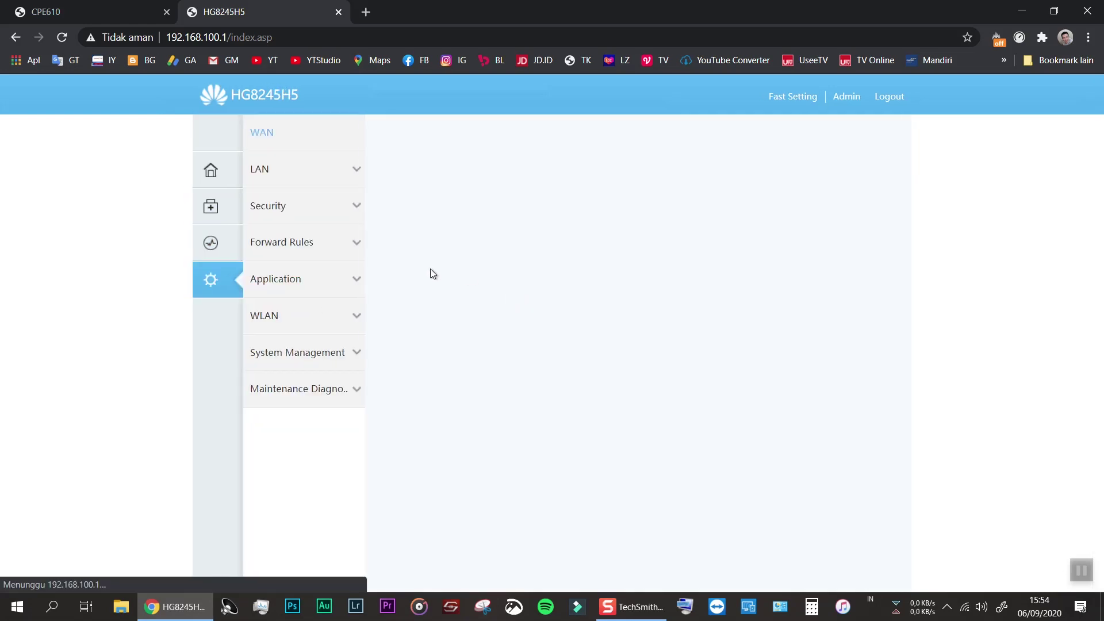
click(284, 170)
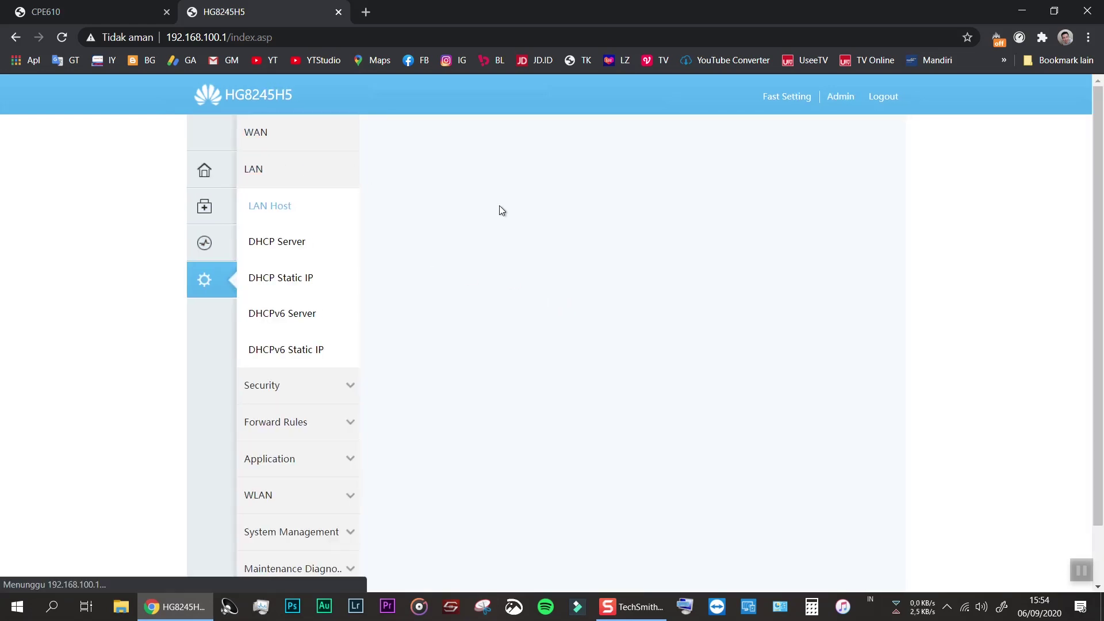
click(283, 248)
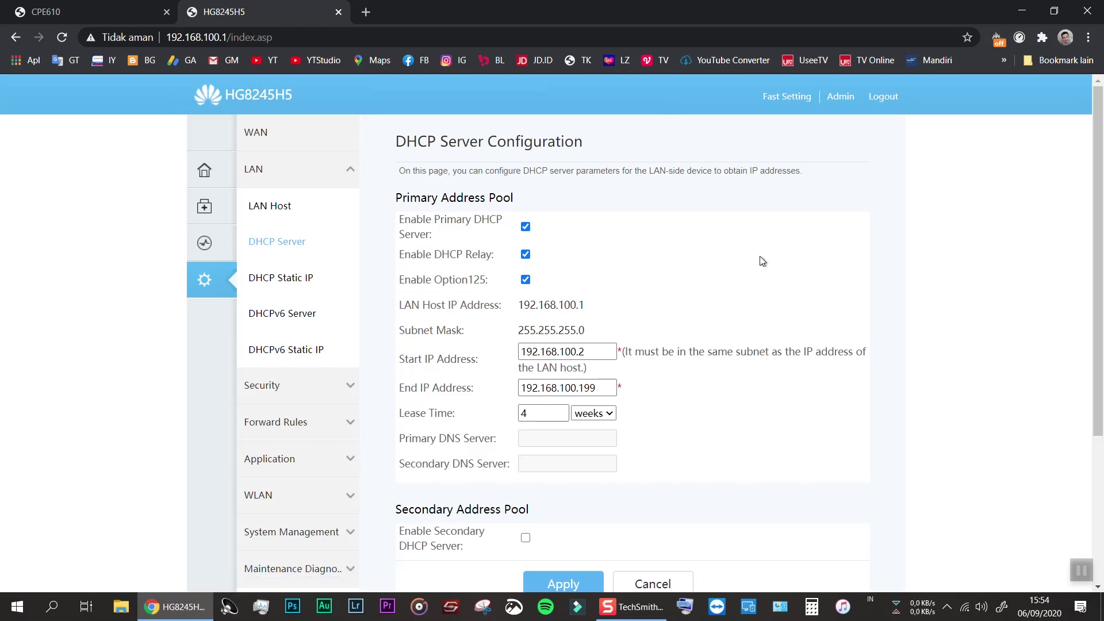
scroll(706, 269, down, 1)
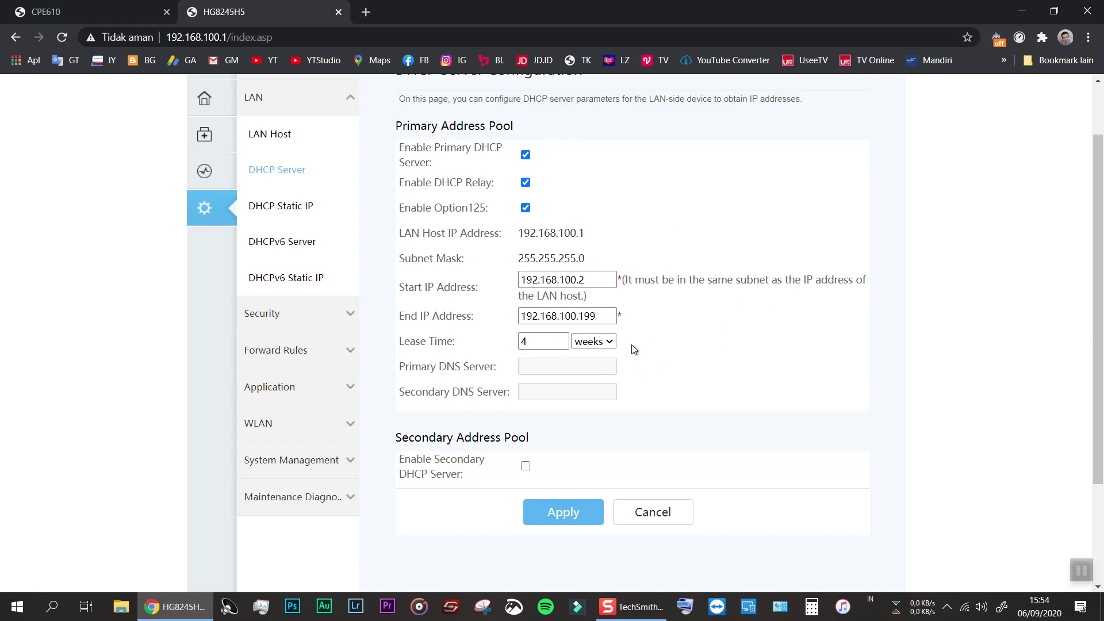
On the CPE610 tab, toggle DHCP Server Enable off and back on, leaving it enabled
click(81, 12)
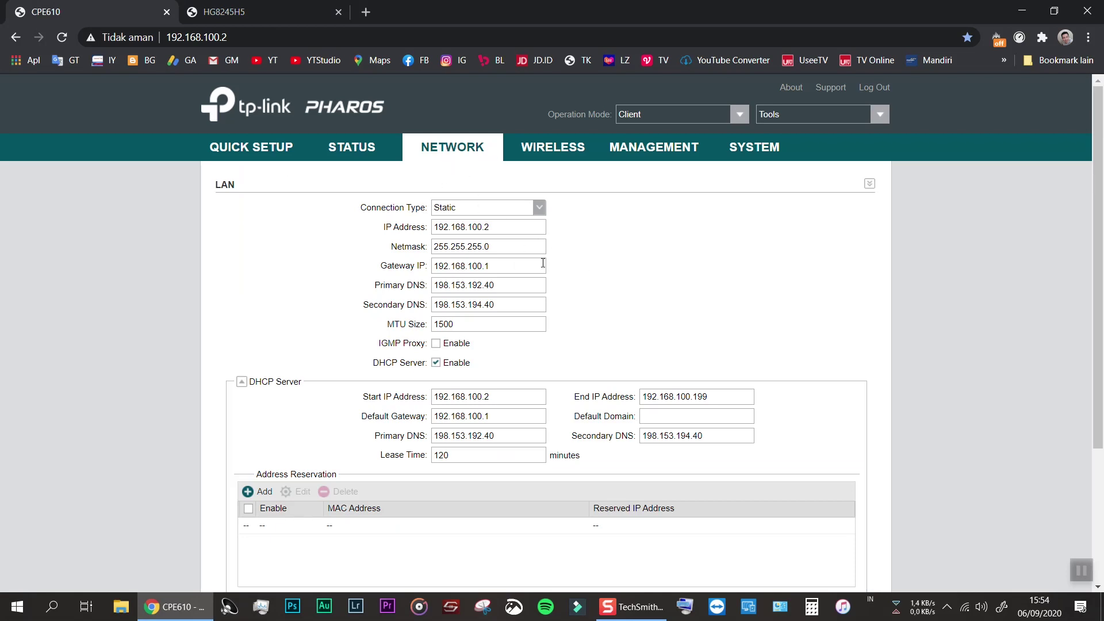
click(436, 363)
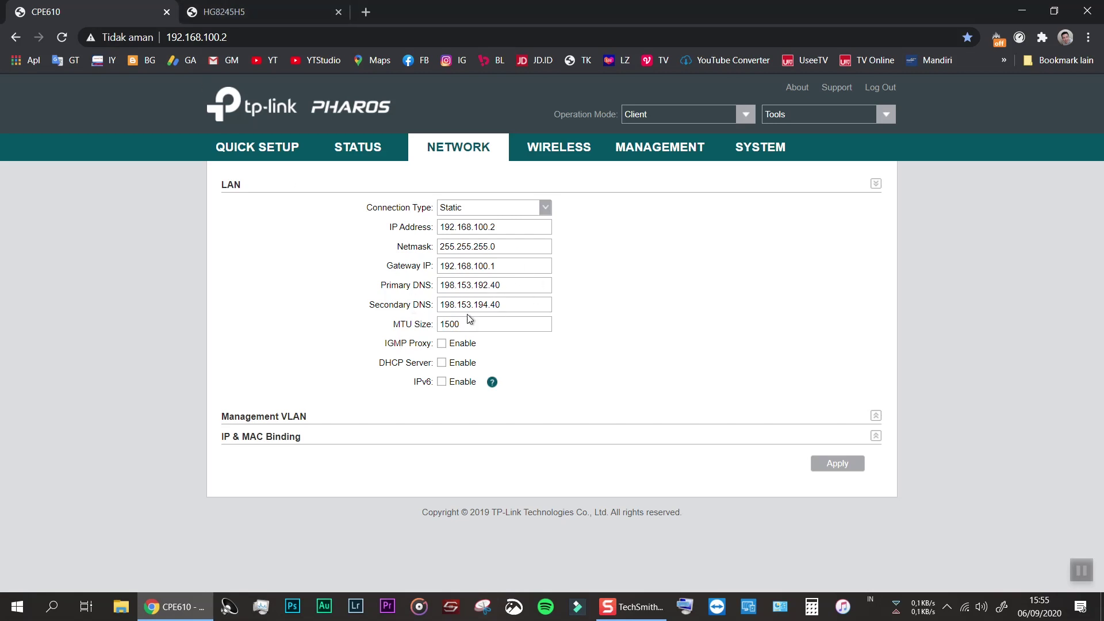
click(442, 362)
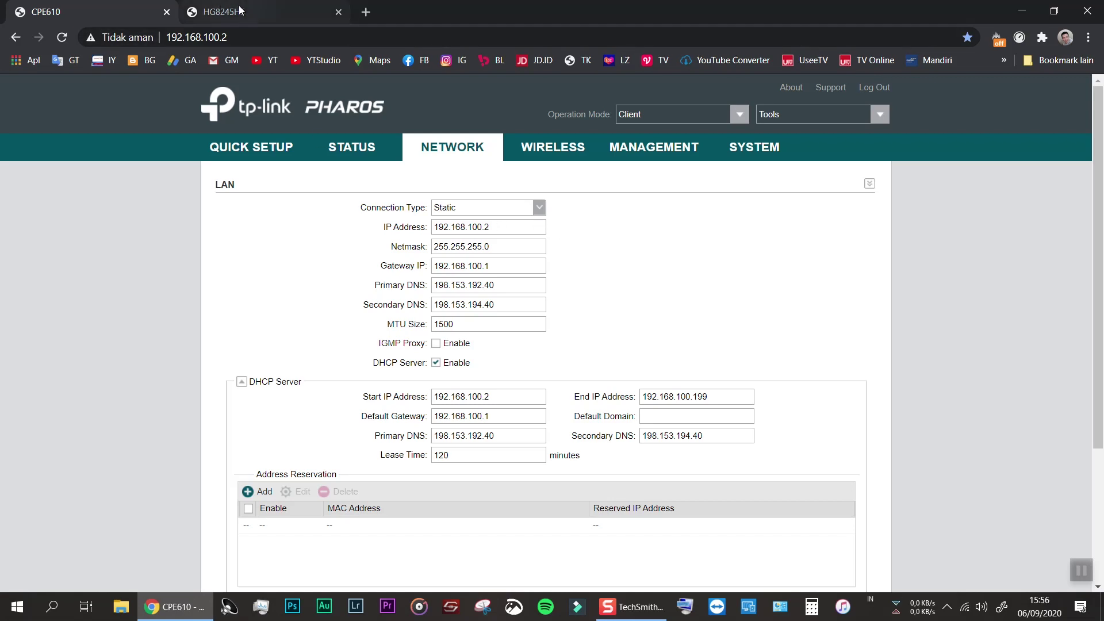
Return to the router's DHCP Server Configuration page and scroll back to its top
click(219, 12)
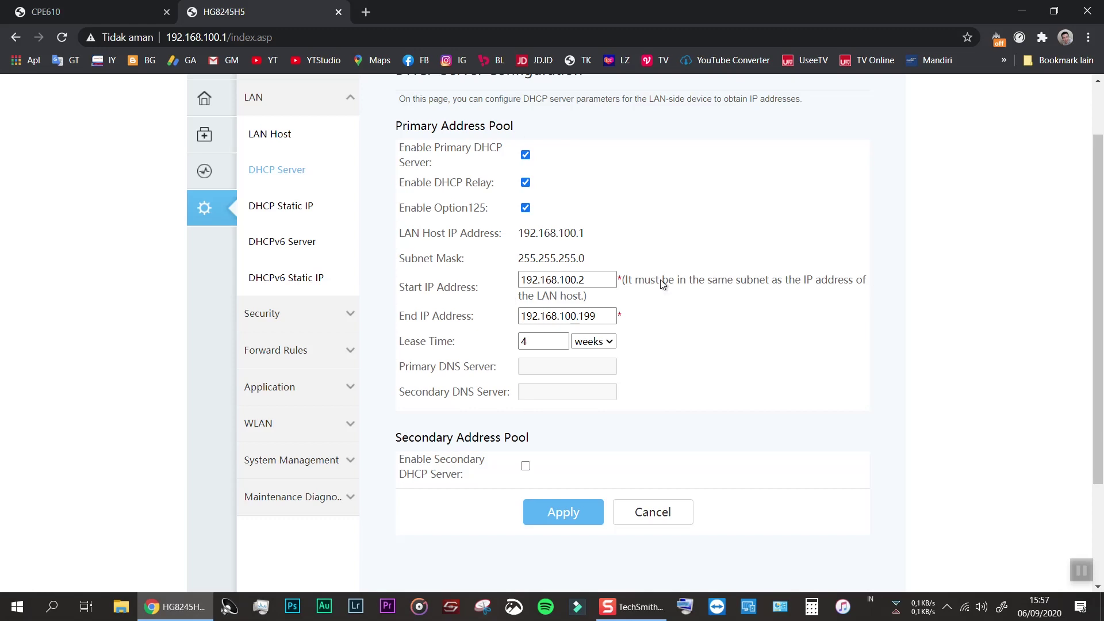
scroll(700, 385, up, 2)
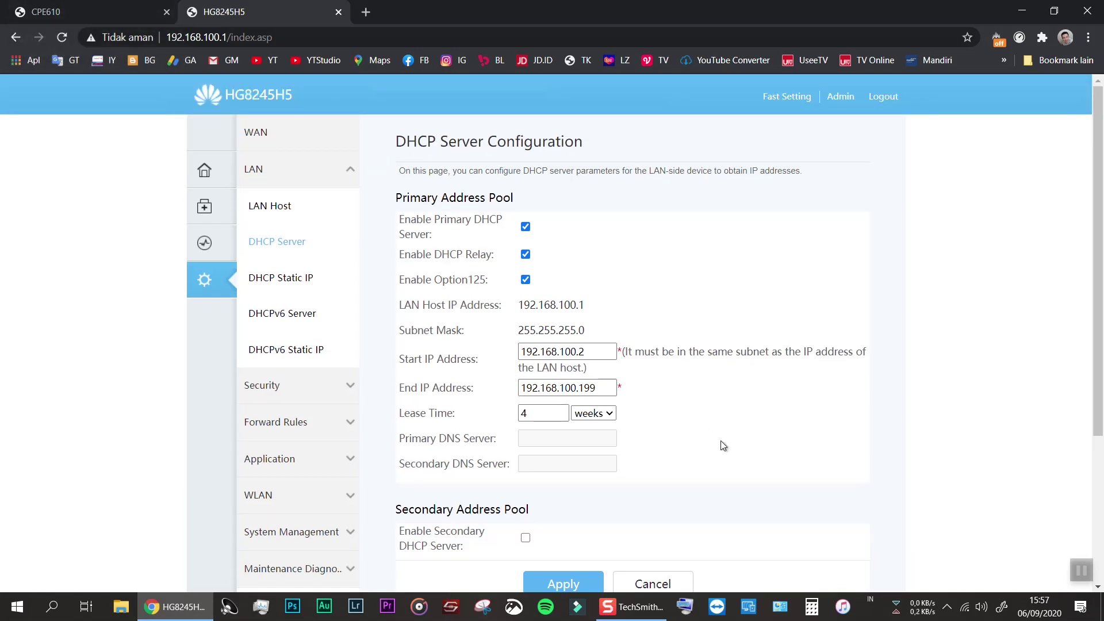
Compare both devices' DHCP pools (192.168.100.2–192.168.100.199), 120-minute versus 4-week leases
click(46, 11)
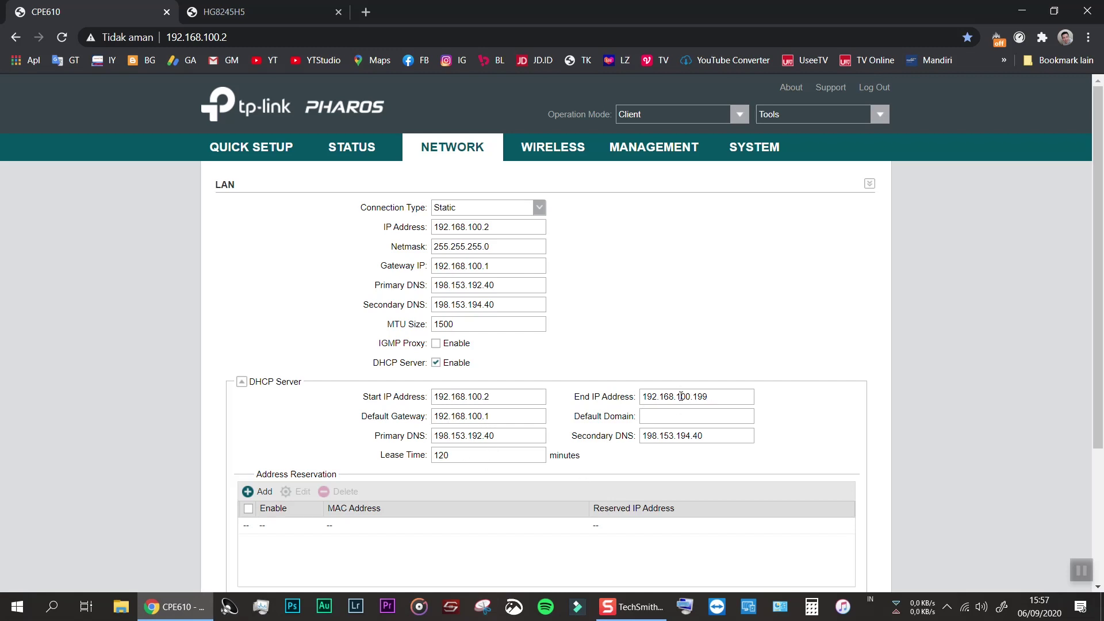
click(254, 17)
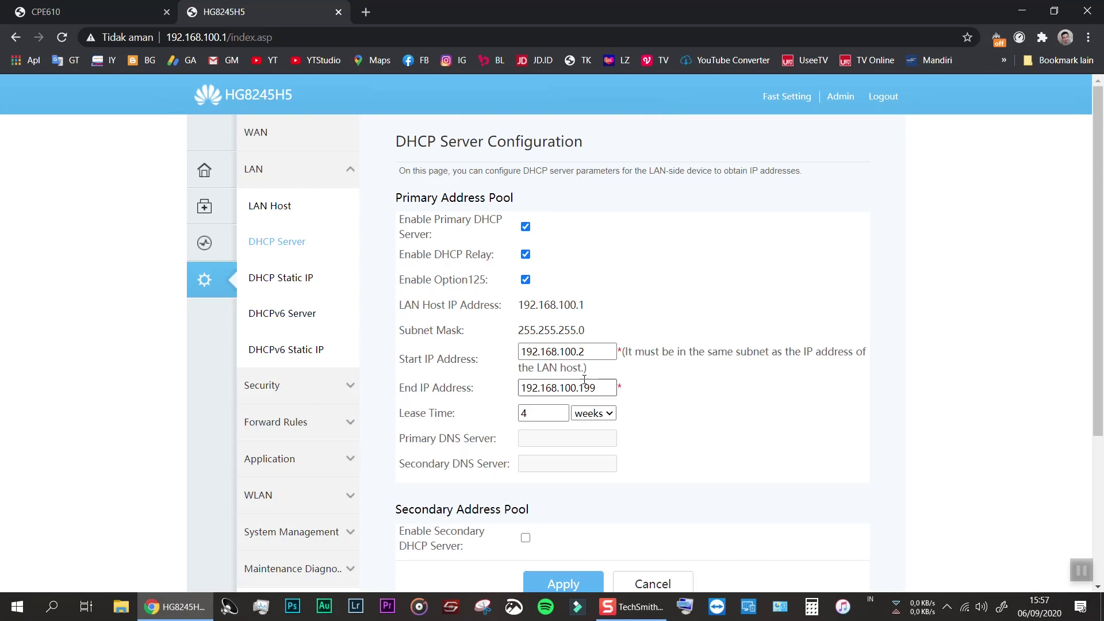
click(86, 11)
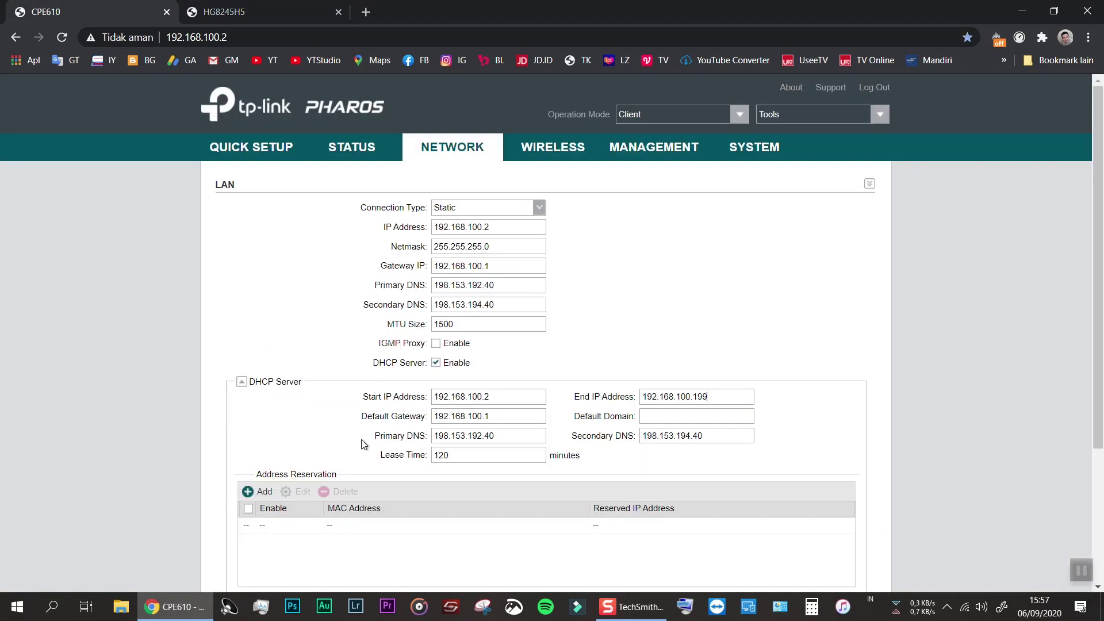
click(224, 12)
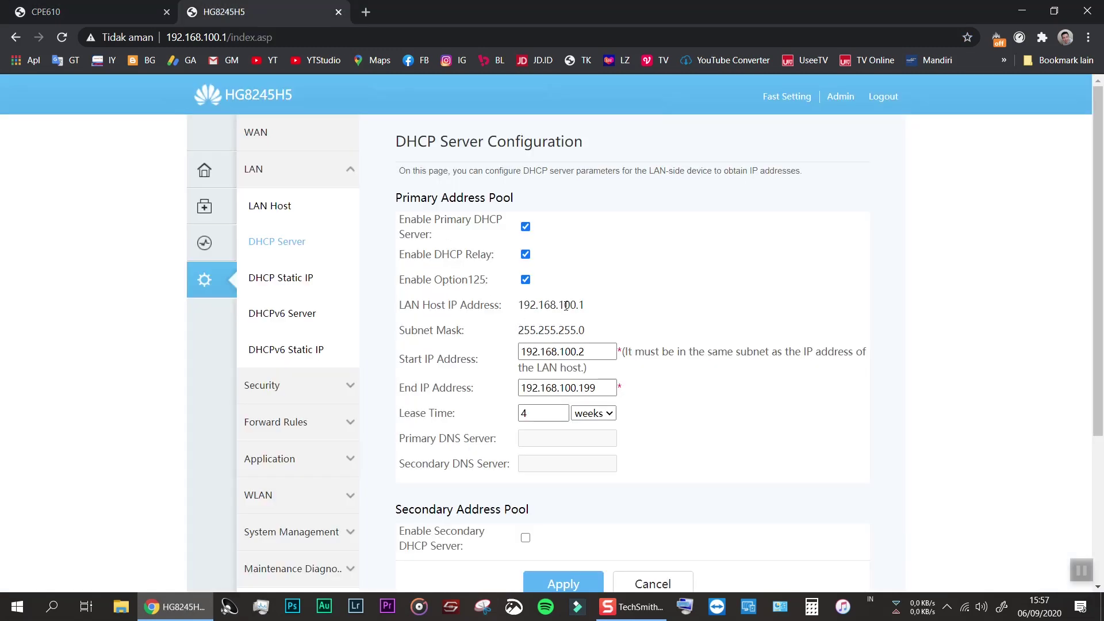
Recheck the router's DHCP page, then open the CPE610's STATUS overview
click(105, 9)
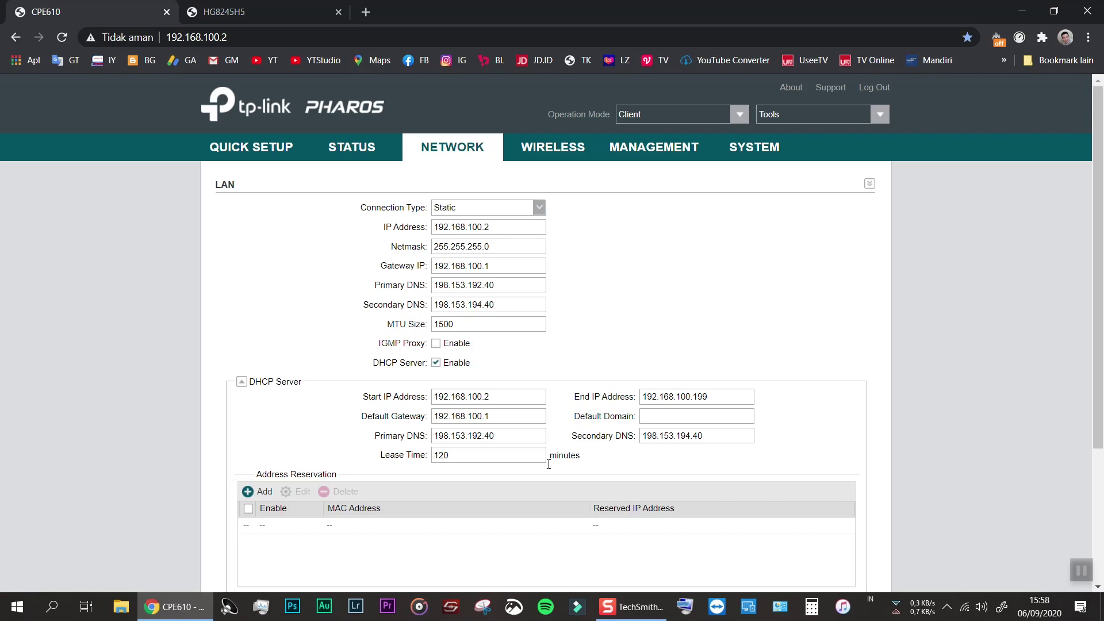
click(224, 11)
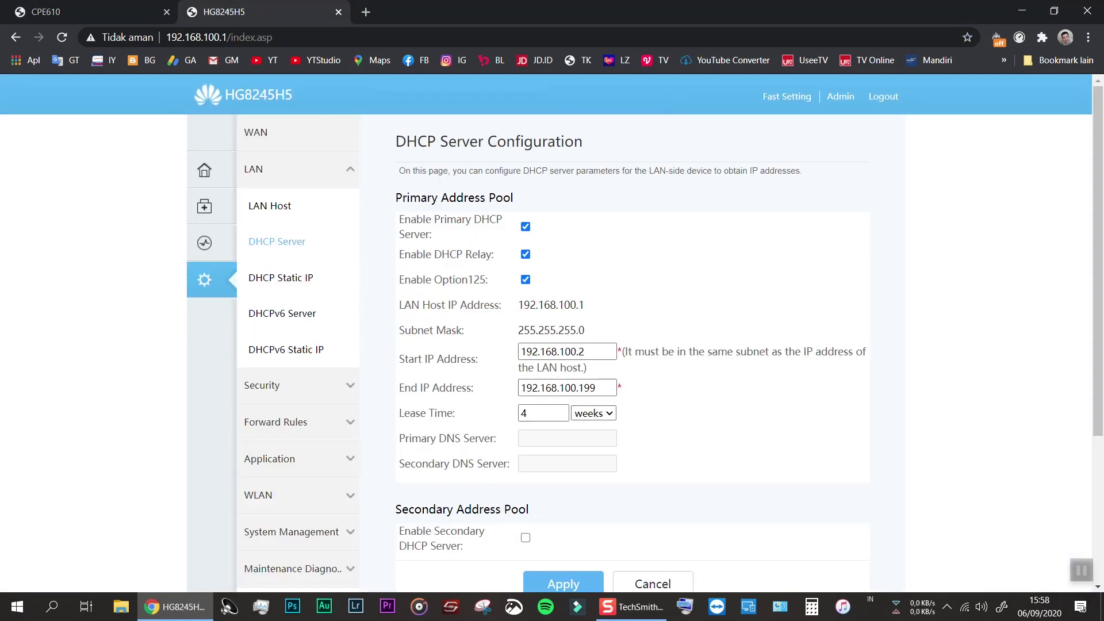
click(98, 12)
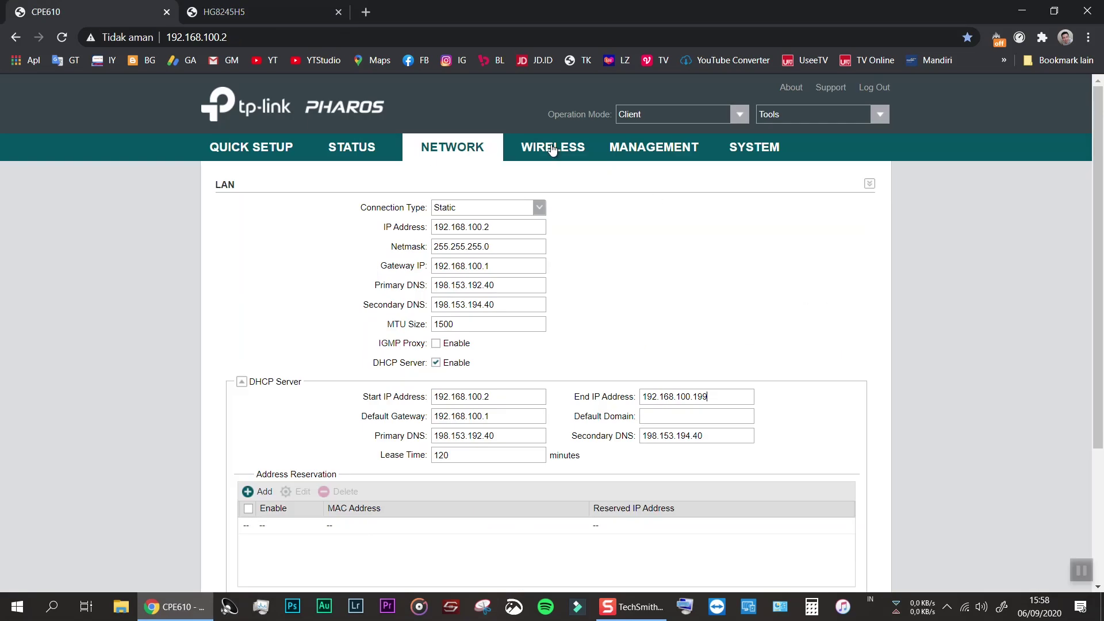
click(340, 151)
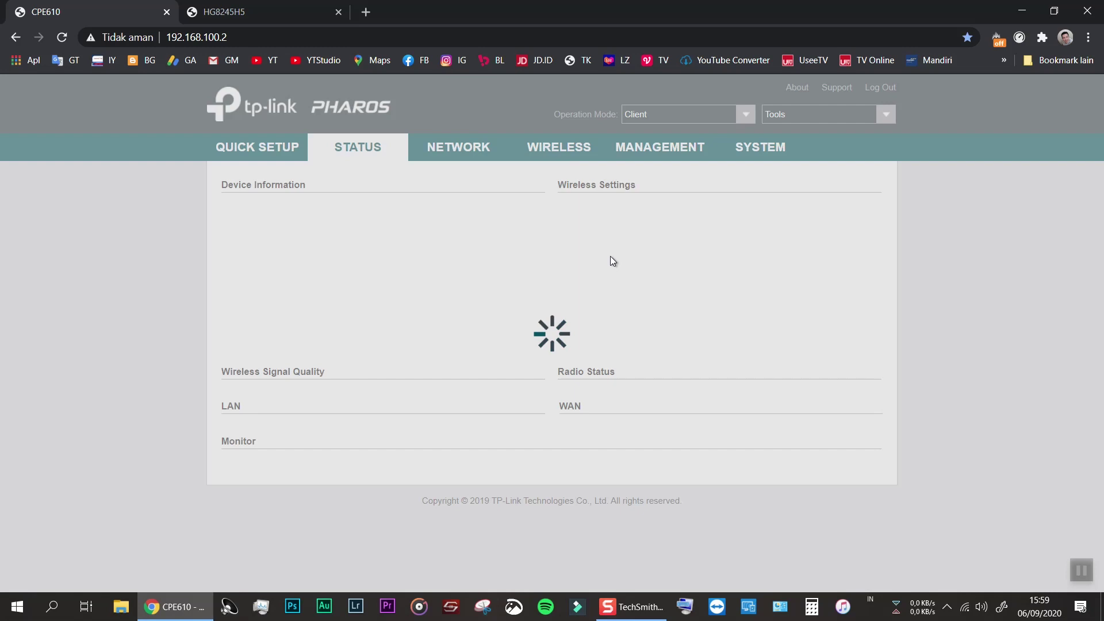
Set the CPE610 wireless Region to China and accept the terms of use
click(571, 148)
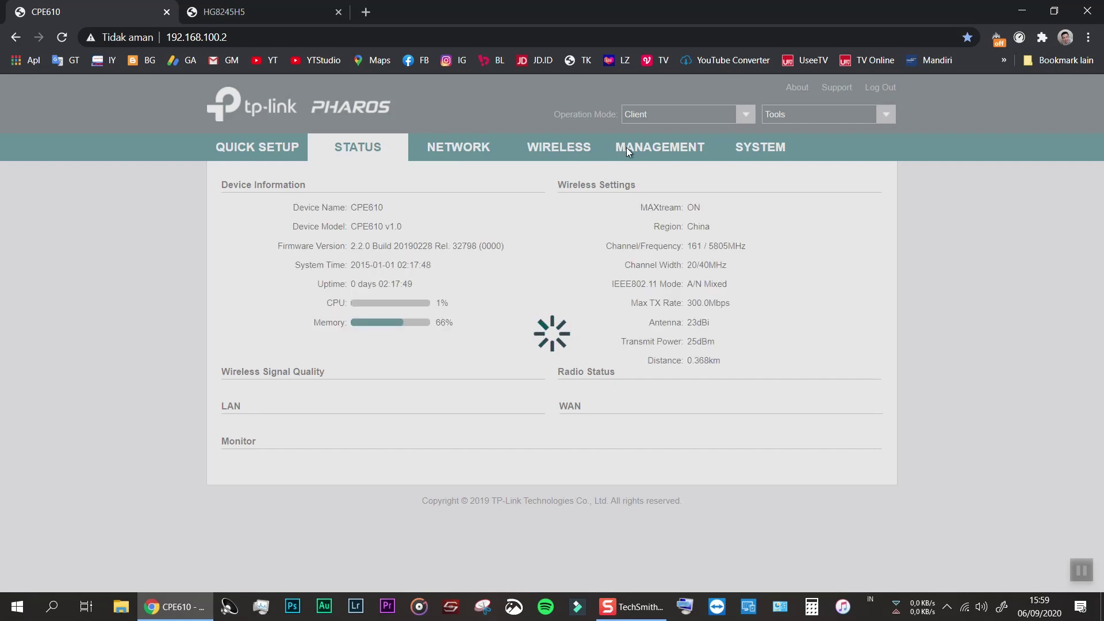
click(568, 210)
click(468, 227)
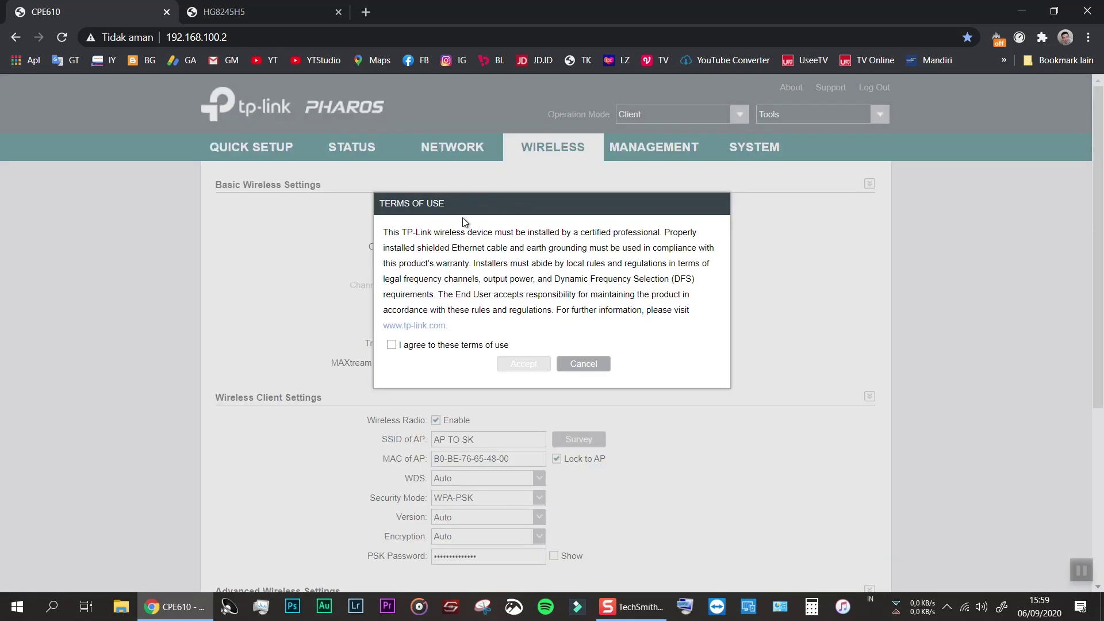
click(394, 347)
click(521, 364)
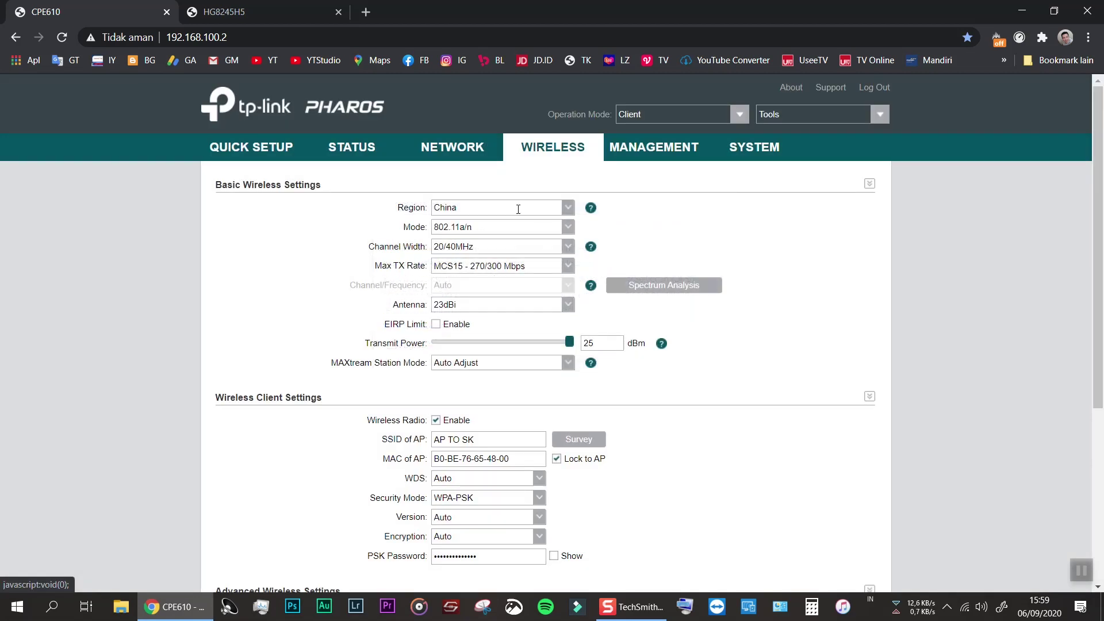
Keep 802.11a/n mode and MCS15 max rate, EIRP limit off, transmit power 25 dBm
click(499, 228)
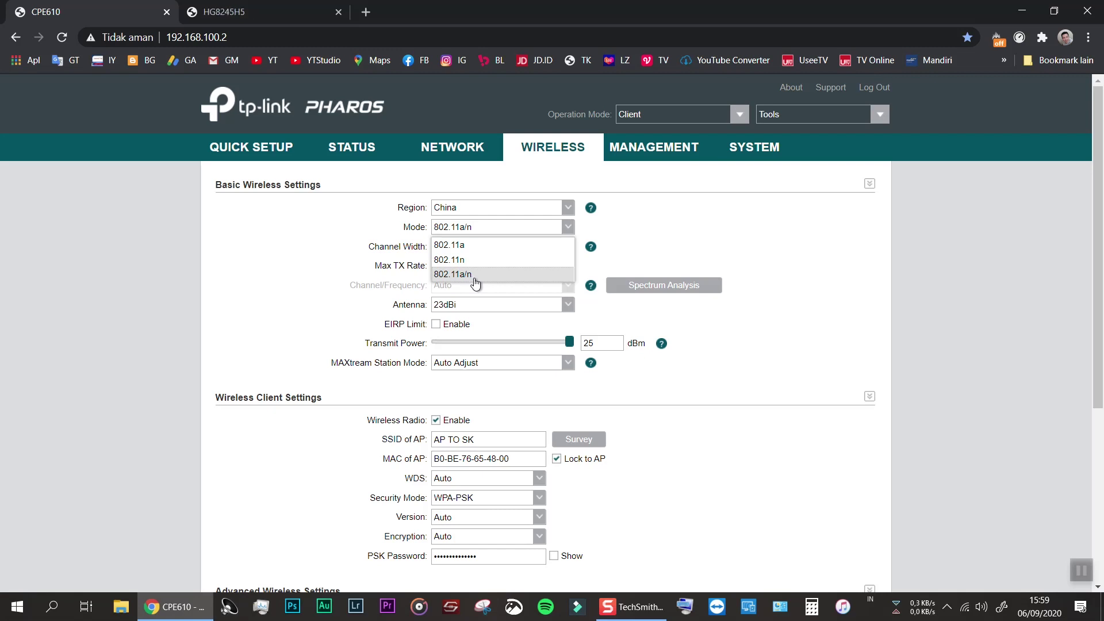
click(485, 276)
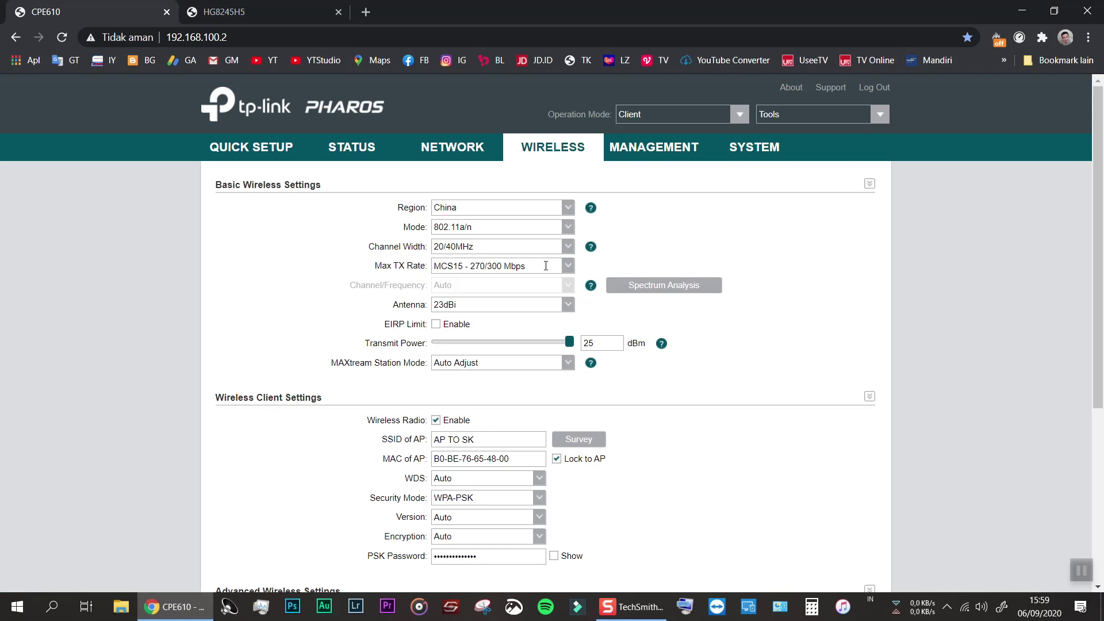
click(566, 265)
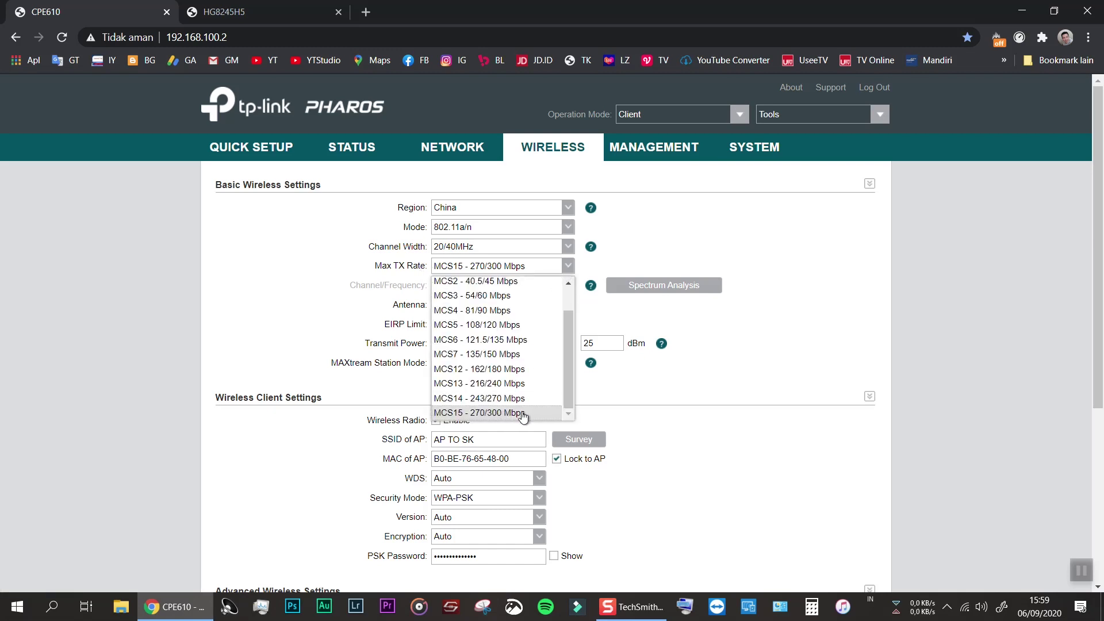
click(777, 305)
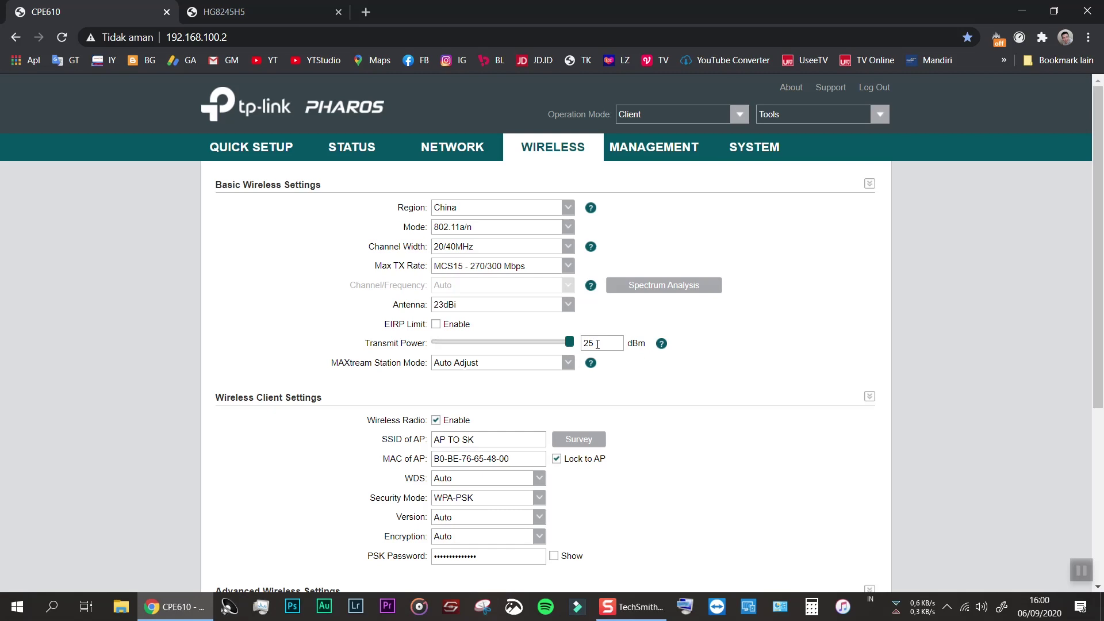
click(436, 324)
click(436, 324)
drag(523, 342, 577, 339)
scroll(375, 415, down, 1)
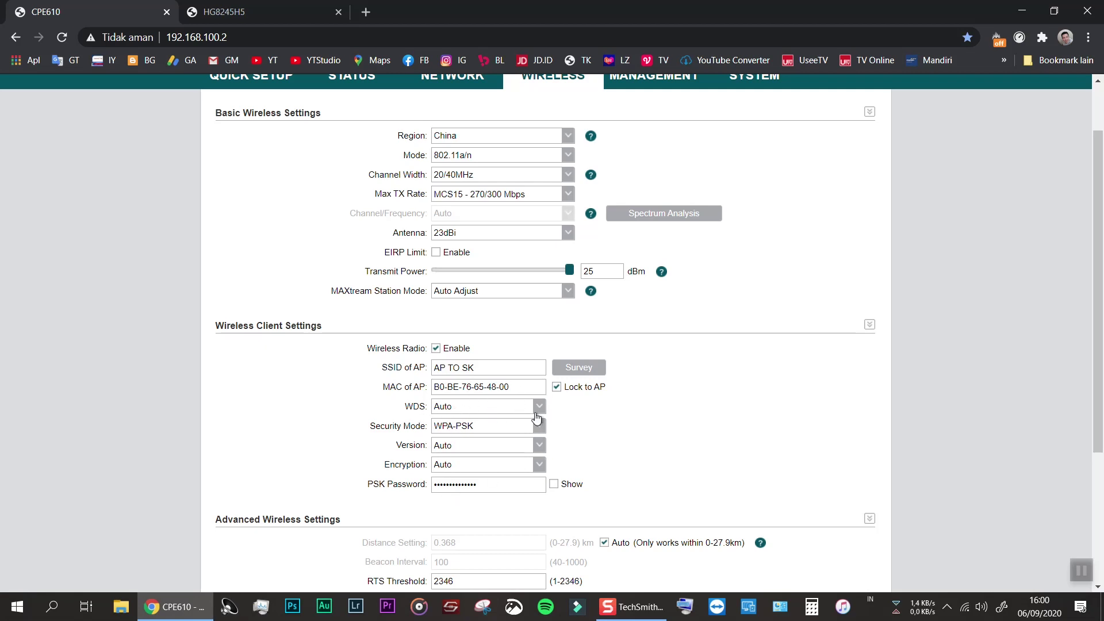
scroll(490, 522, down, 3)
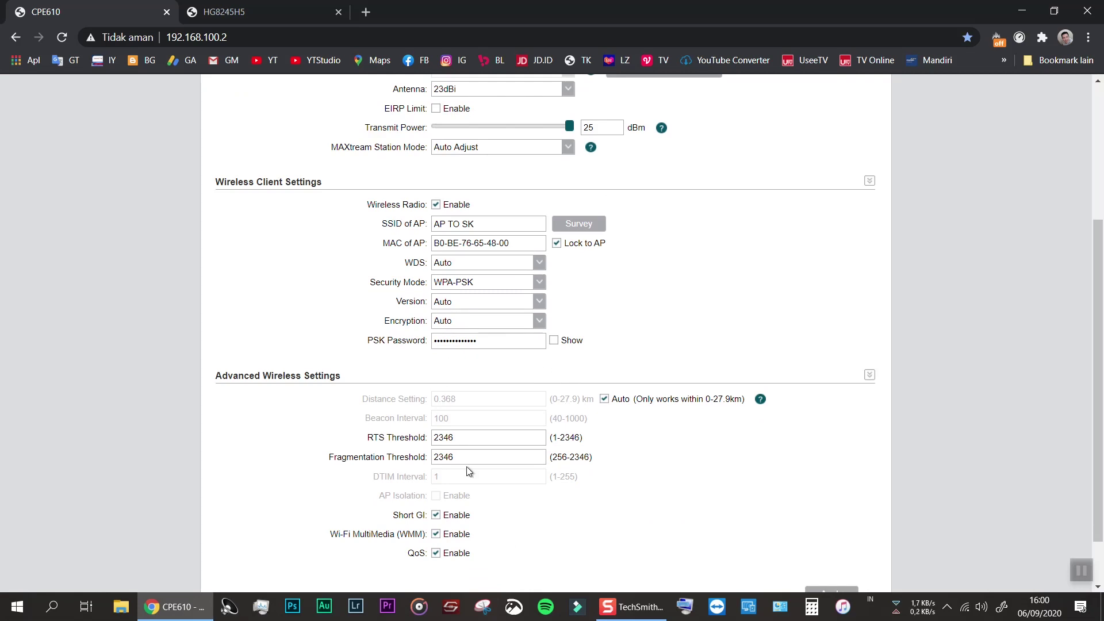
scroll(624, 414, up, 3)
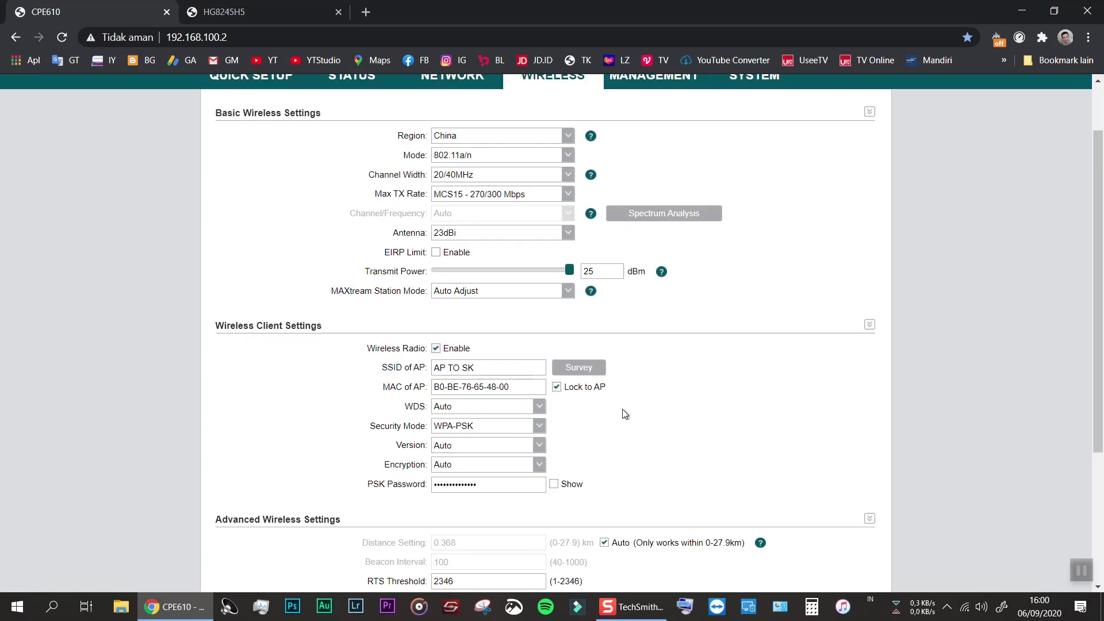
Run a site survey, select the AP TO SK network and lock the client to it
click(581, 370)
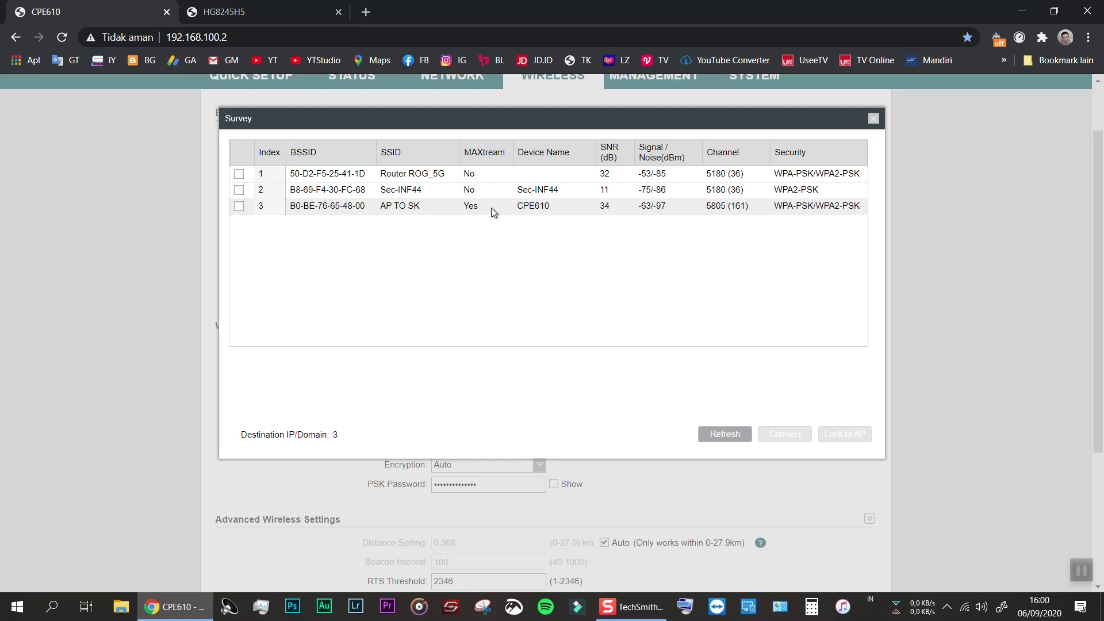
click(239, 208)
click(833, 436)
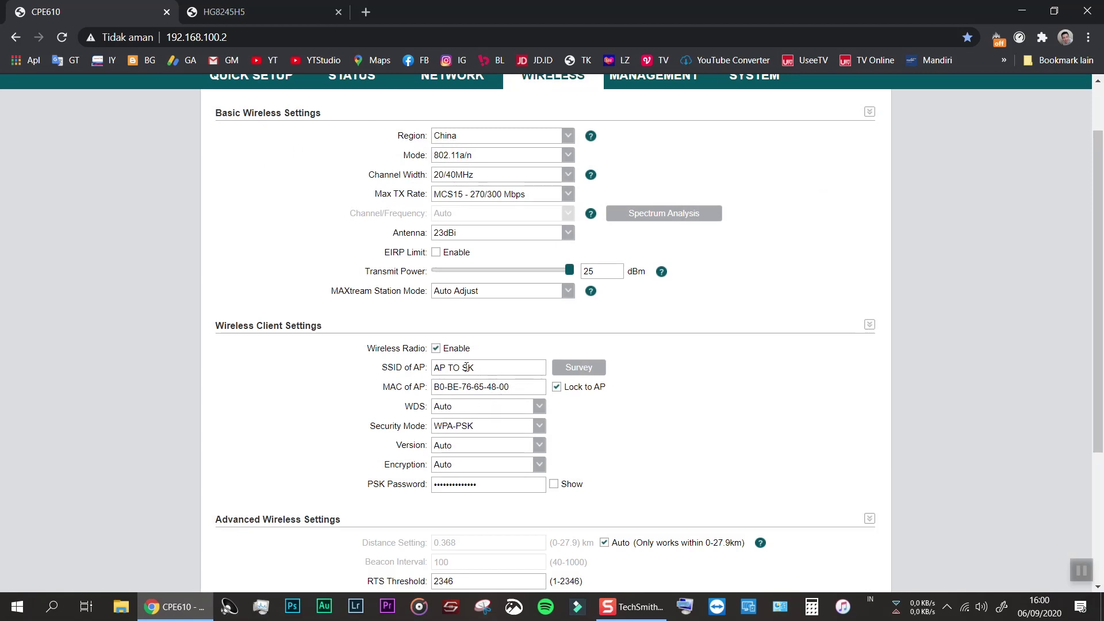
Confirm the 120/270 Mbps link to root AP AP TO SK, keep LAN0 monitored, then view LAN settings
click(356, 83)
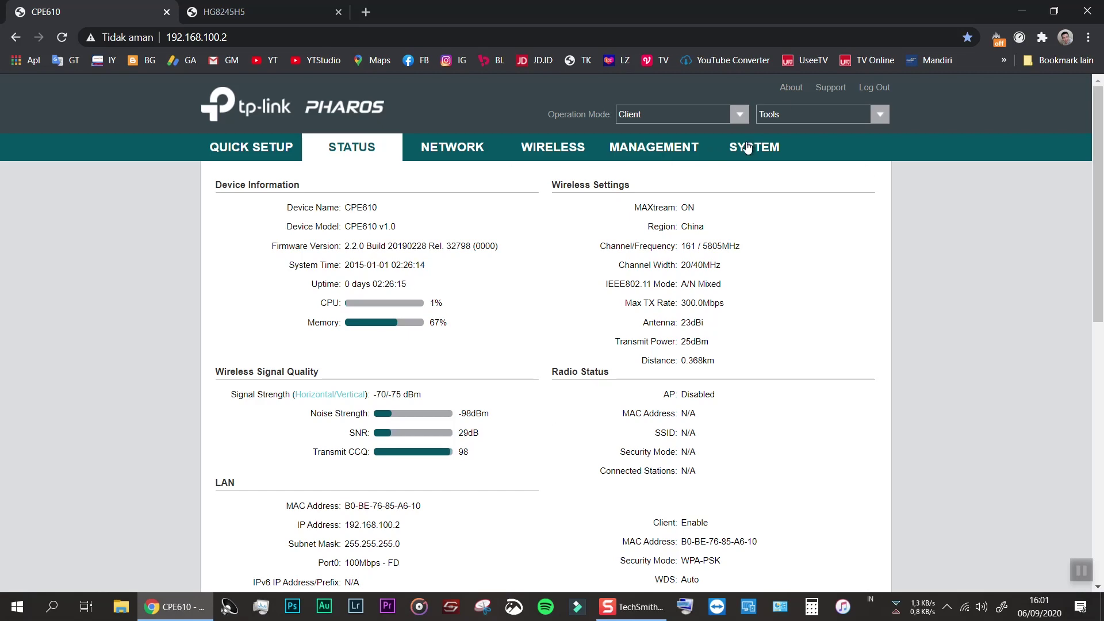
click(777, 156)
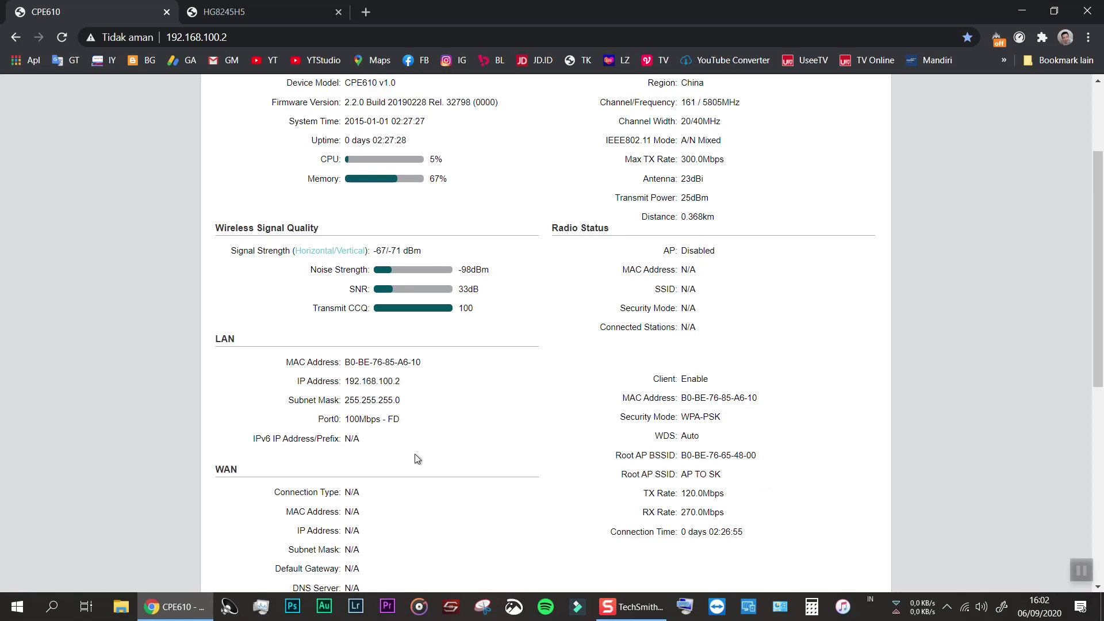
scroll(418, 442, down, 6)
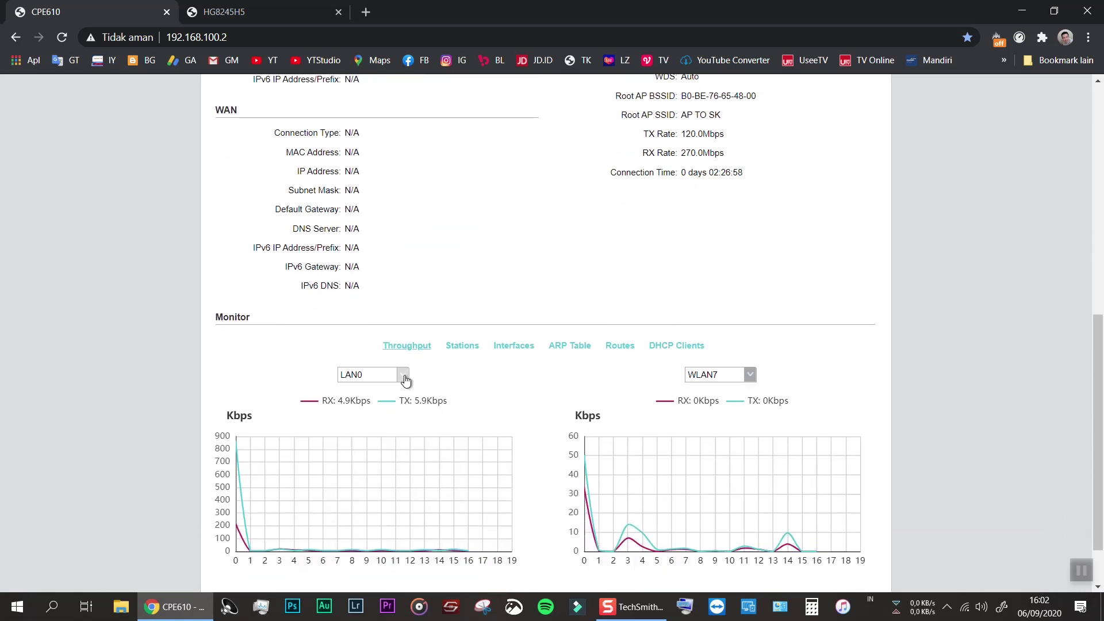
click(405, 377)
click(405, 378)
scroll(636, 375, up, 7)
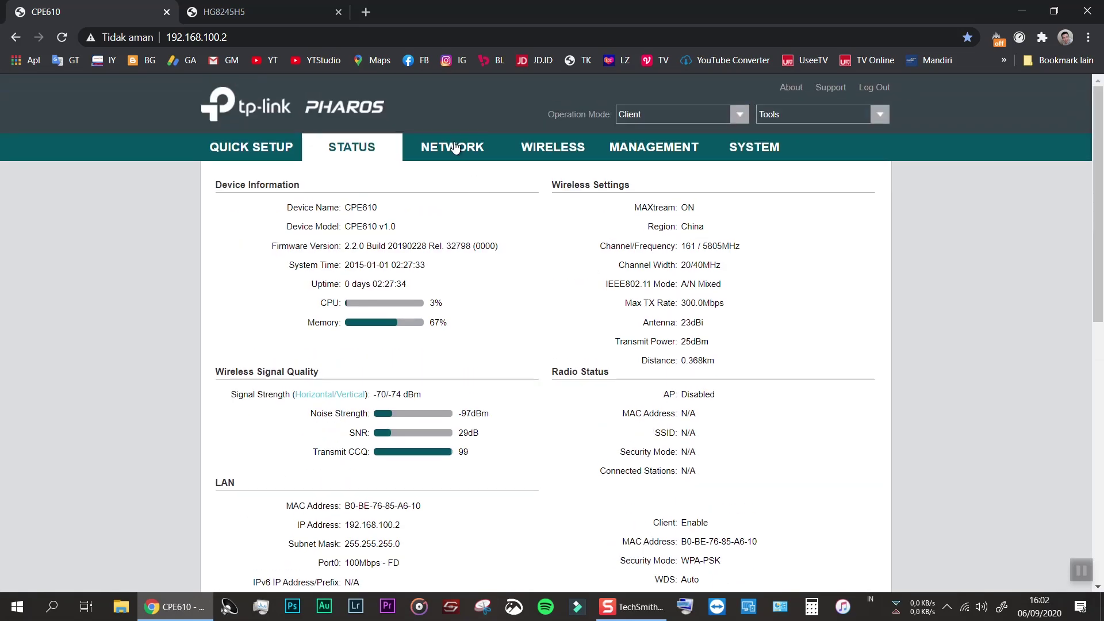
click(455, 148)
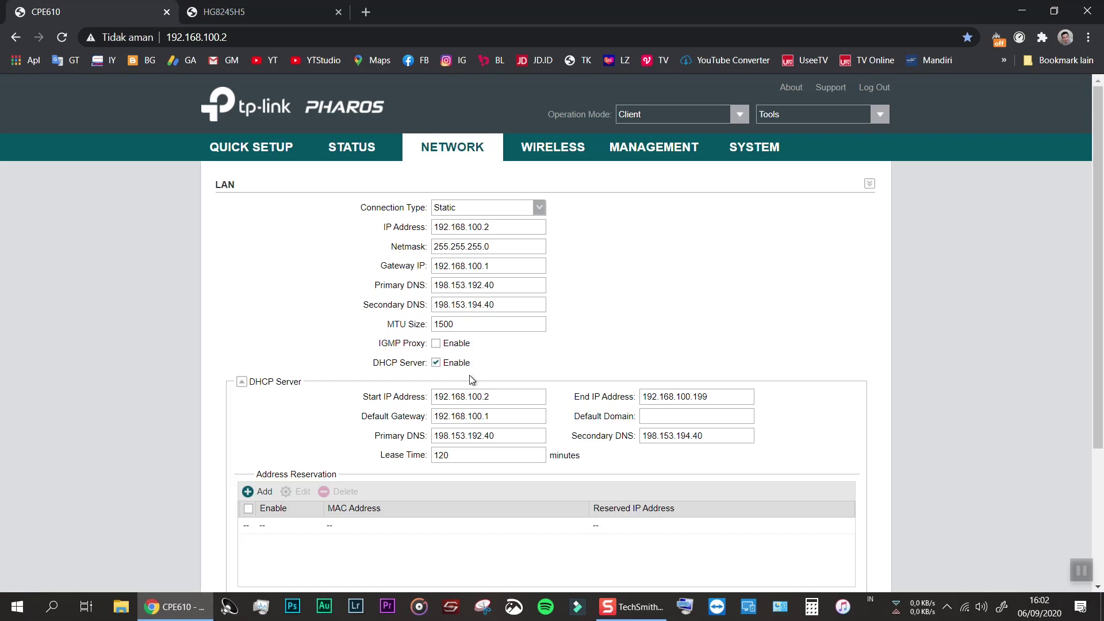
click(544, 149)
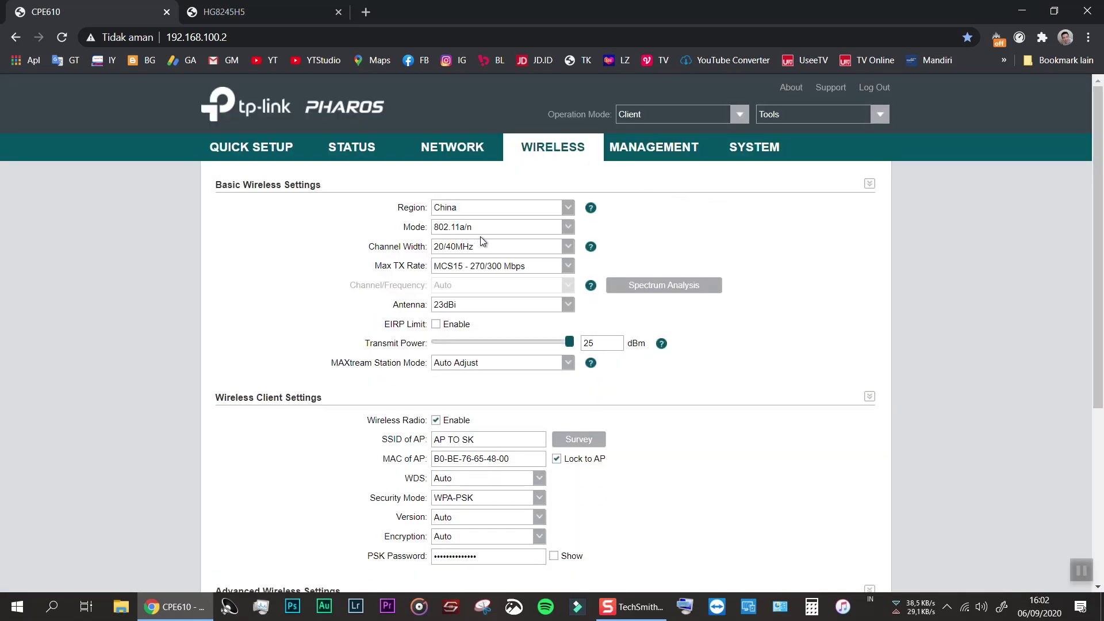
scroll(678, 426, down, 5)
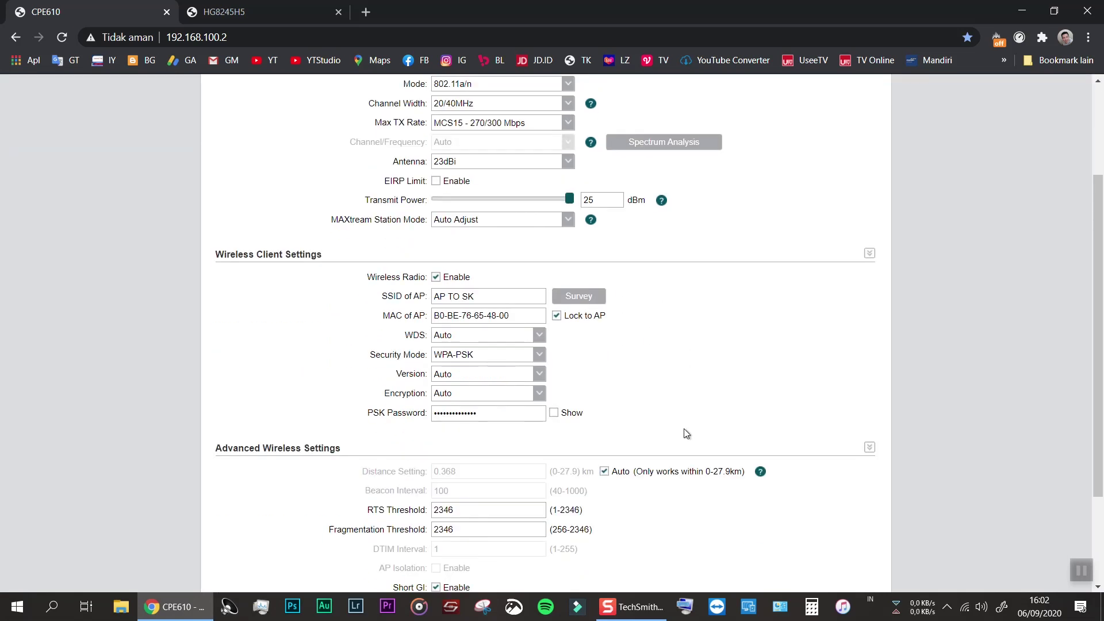
scroll(684, 436, up, 5)
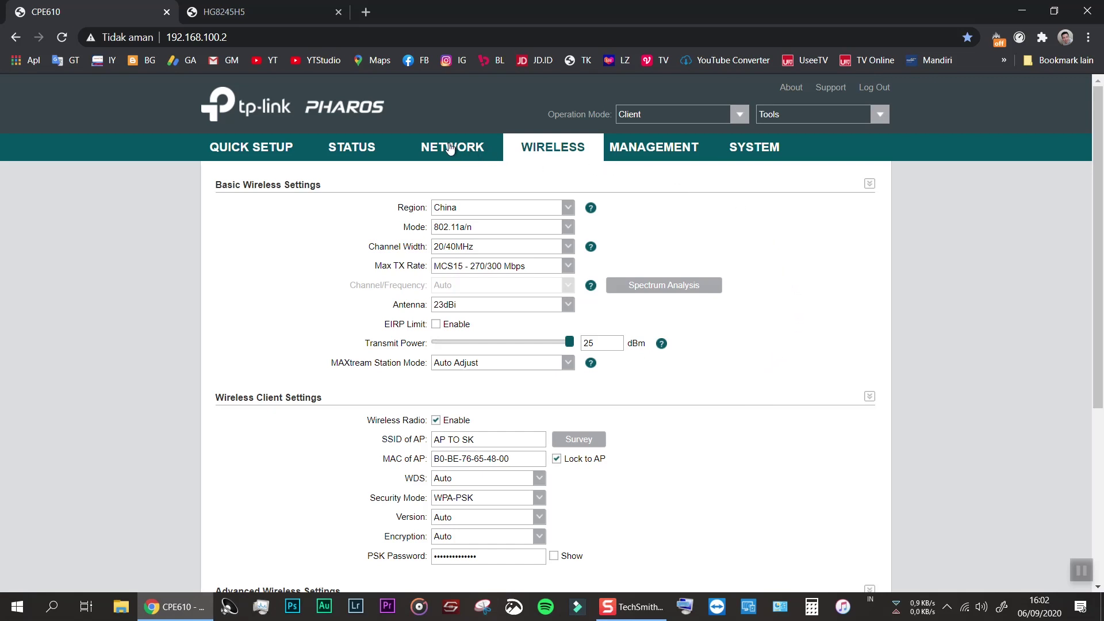
click(451, 149)
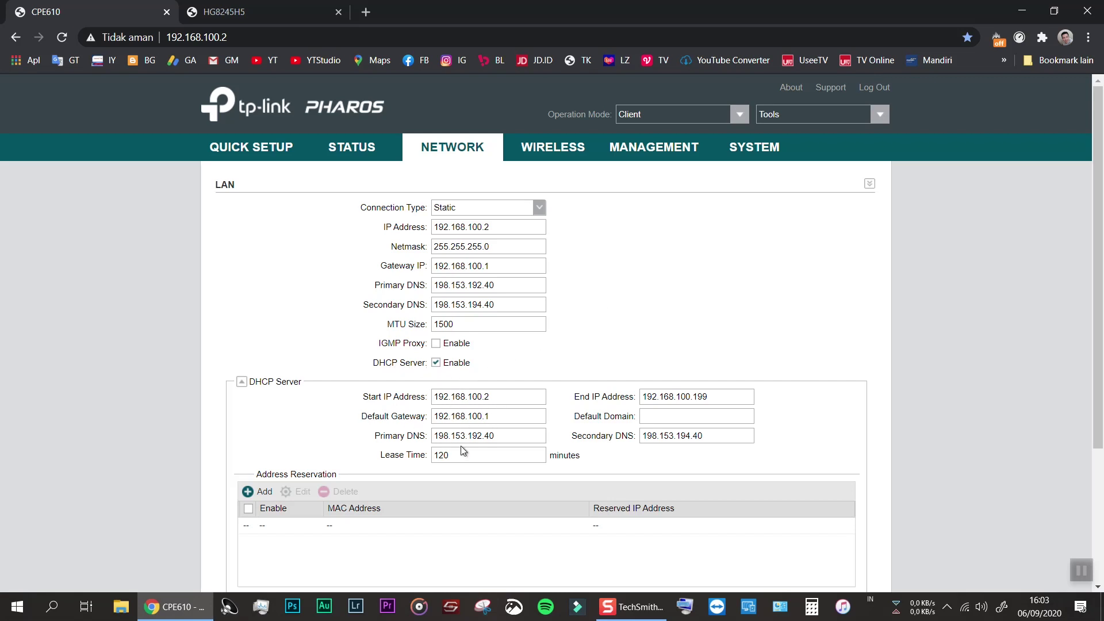
Run Speedtest from the bookmarks: 6 ms ping, 21.50 Mbps download, 4.18 Mbps upload
click(366, 12)
click(1004, 60)
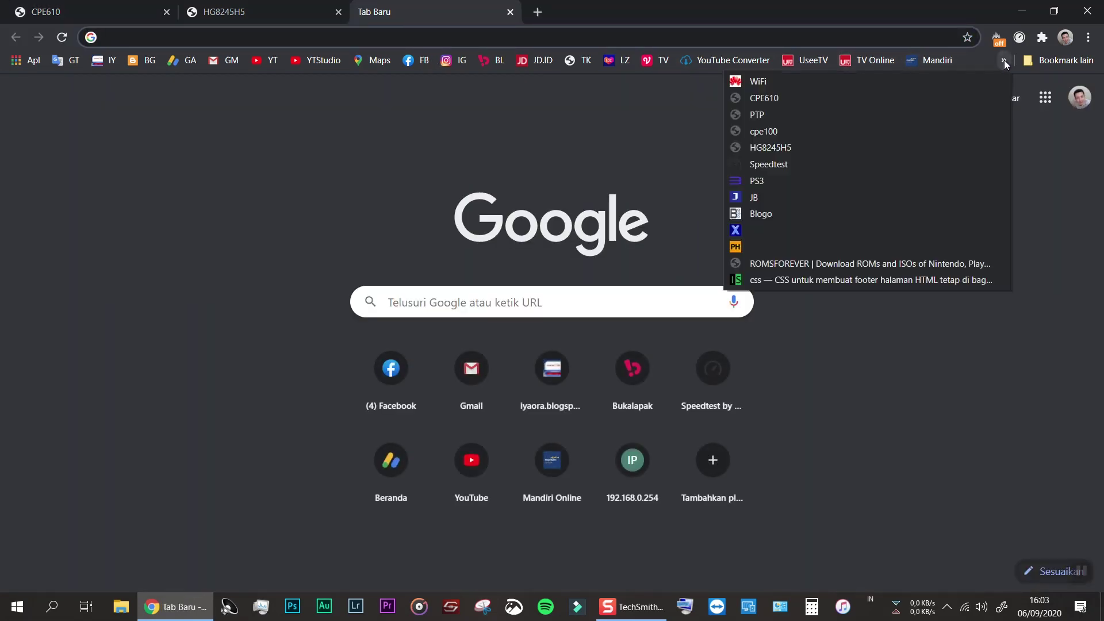
click(770, 165)
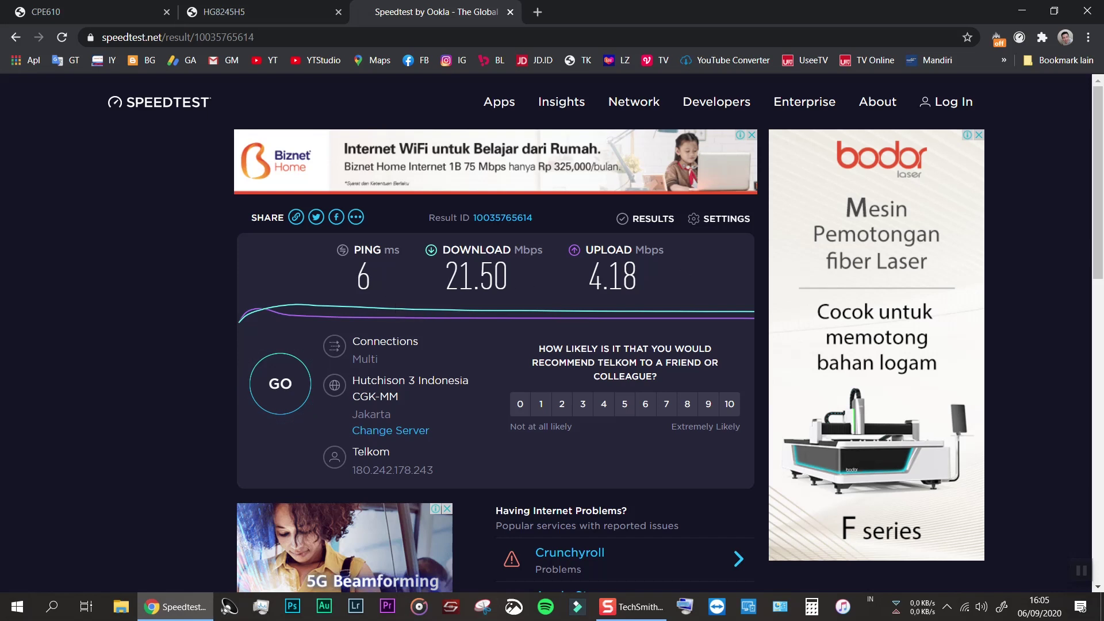
click(260, 11)
Return to the CPE610 tab and open Quick Setup with Client as the current mode
click(117, 8)
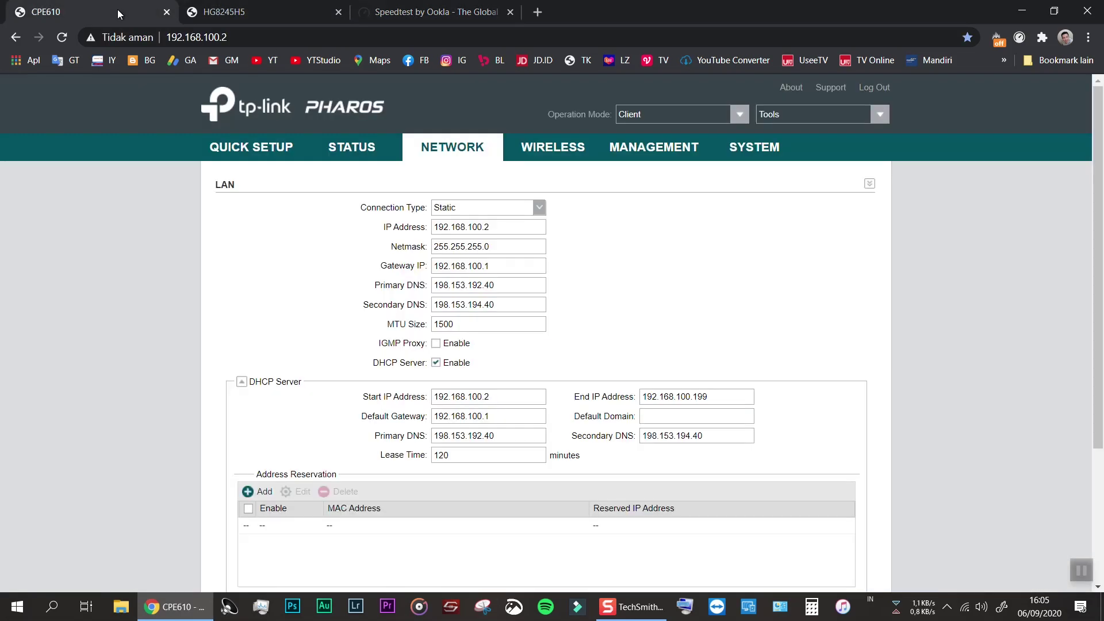
click(261, 149)
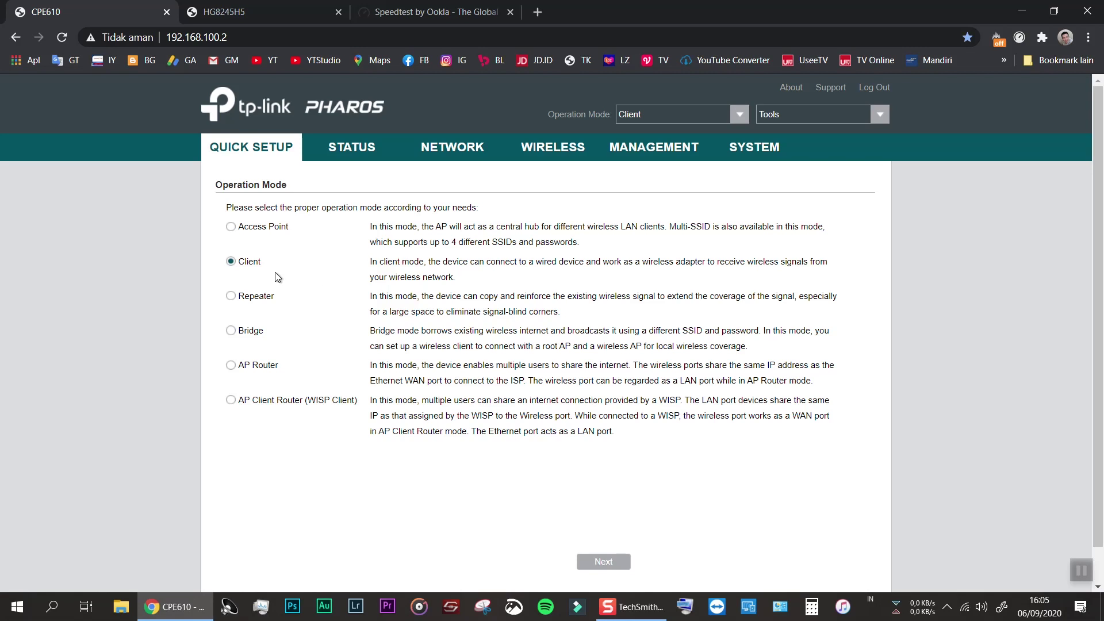
Keep Client mode and advance to LAN Settings (IP 192.168.100.2, mask 255.255.255.0)
click(607, 563)
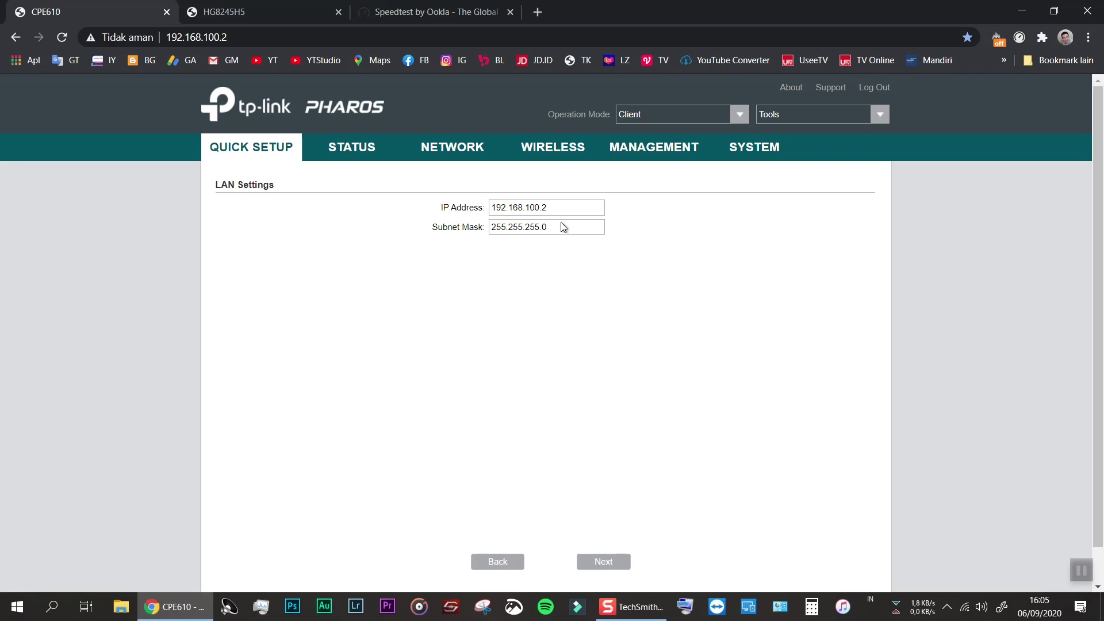
On the wireless client step, survey and lock onto AP TO SK, leaving Region at China
click(595, 570)
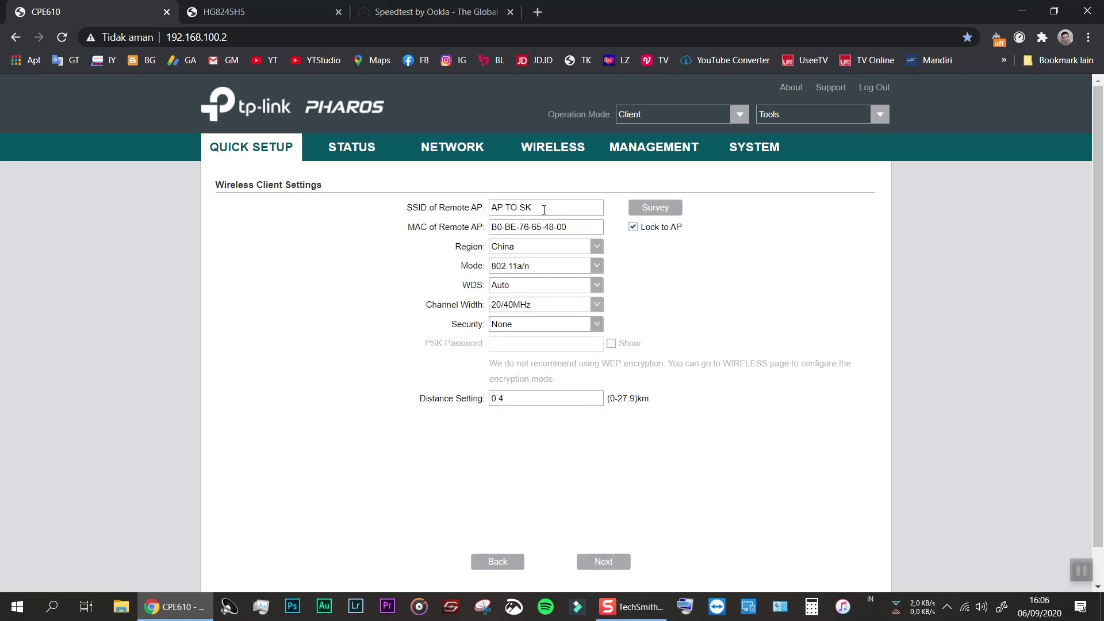
click(668, 213)
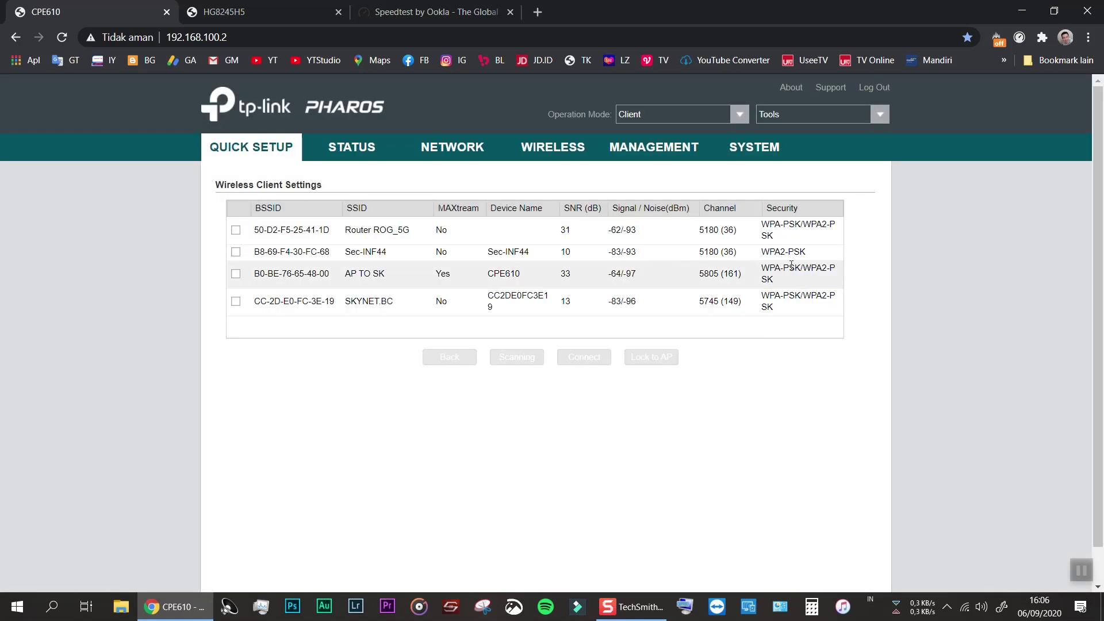
click(235, 274)
click(651, 357)
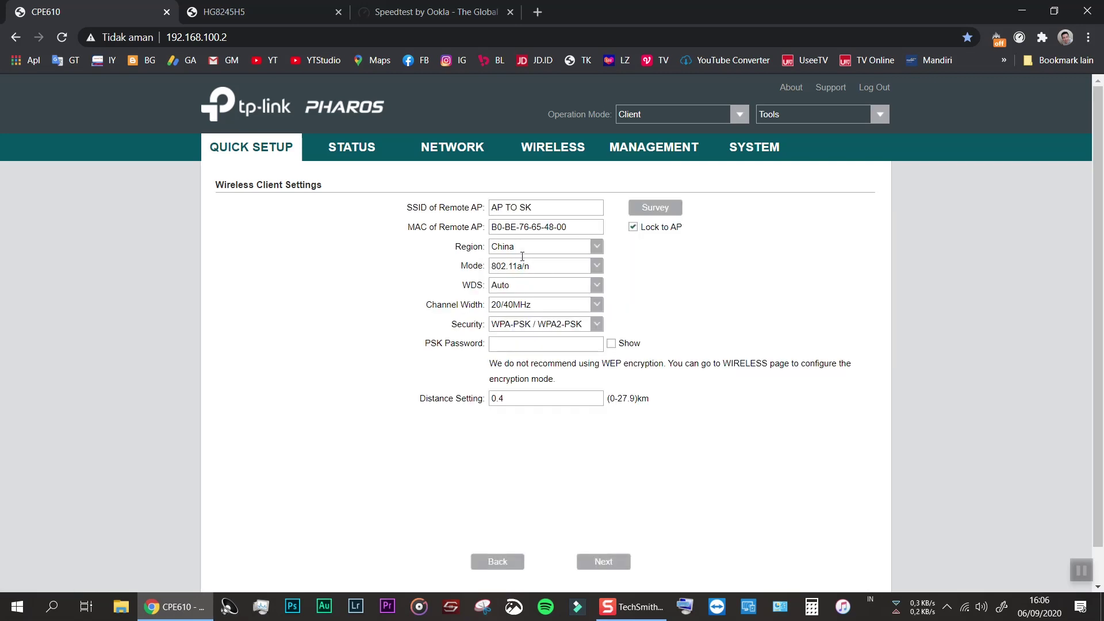
click(588, 248)
click(591, 254)
Check the client's Status, dismissing the failure notice, view its LAN settings, then return to Status
click(345, 147)
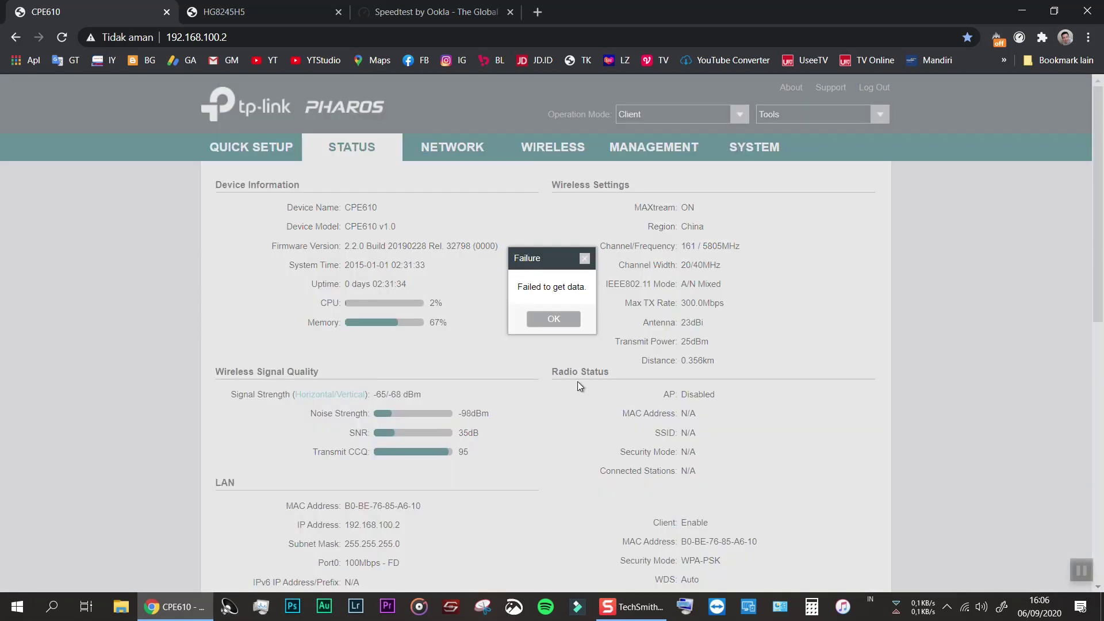
click(558, 320)
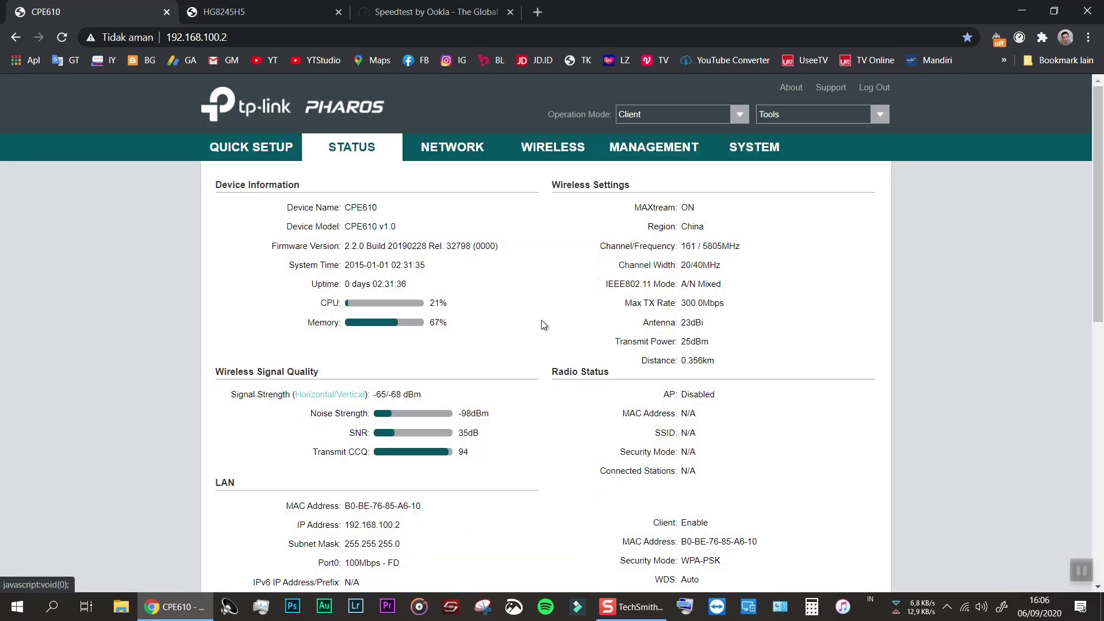
click(451, 146)
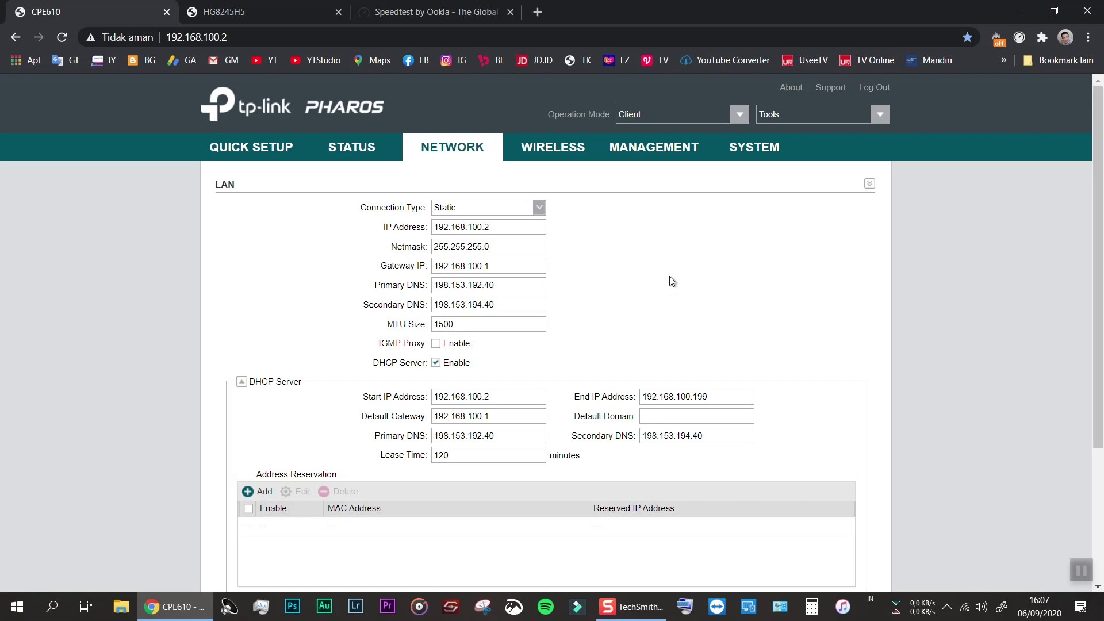
click(354, 148)
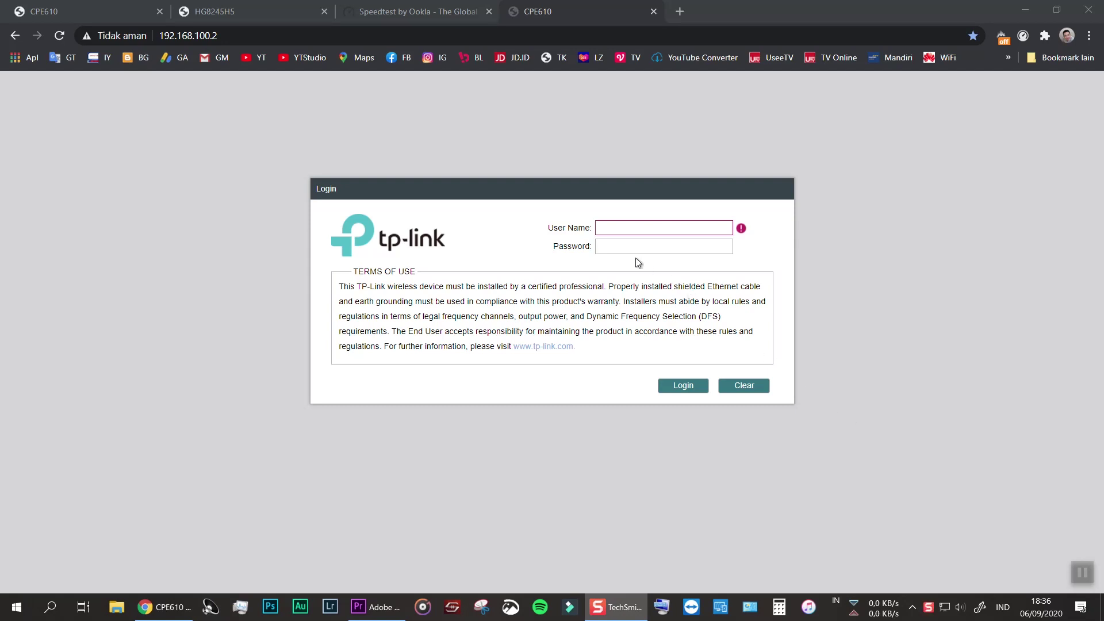
Log in to the access-point unit with its user name and password
click(633, 229)
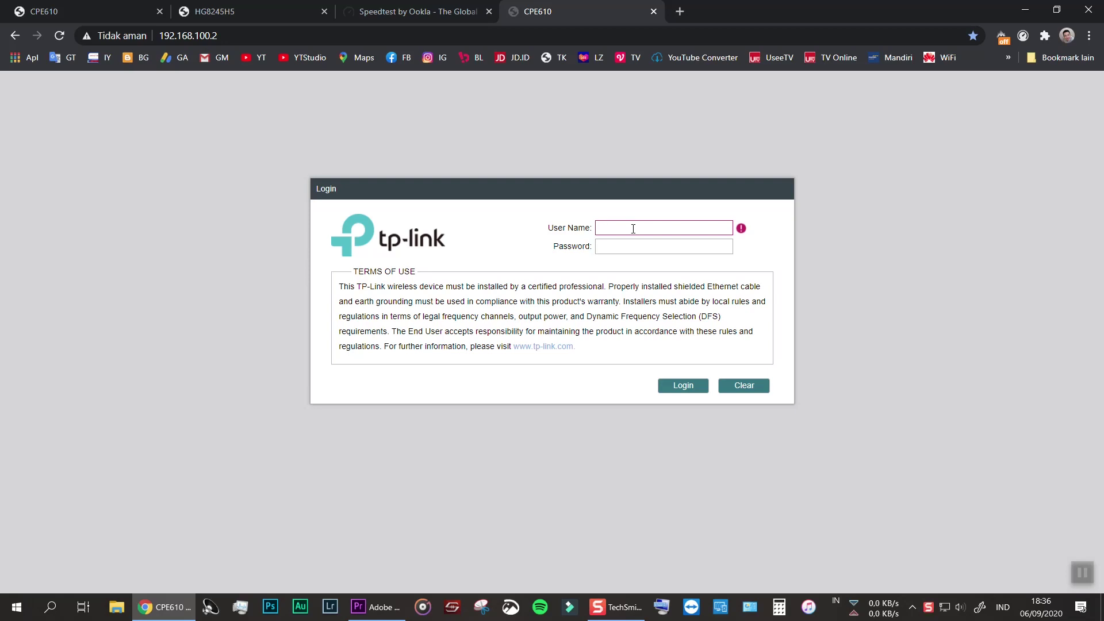
text(ap)
key(Tab)
text(a)
key(Return)
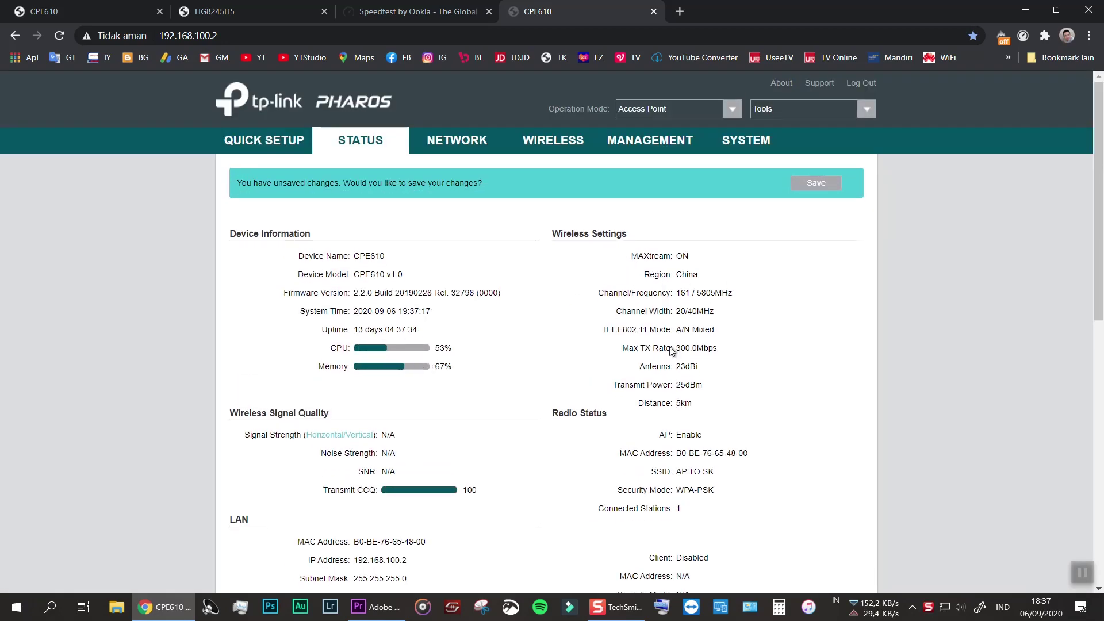
Review the AP's Wireless page: Region China, 802.11a/n, SSID AP TO SK with WPA-PSK, 5 km distance
scroll(530, 376, down, 1)
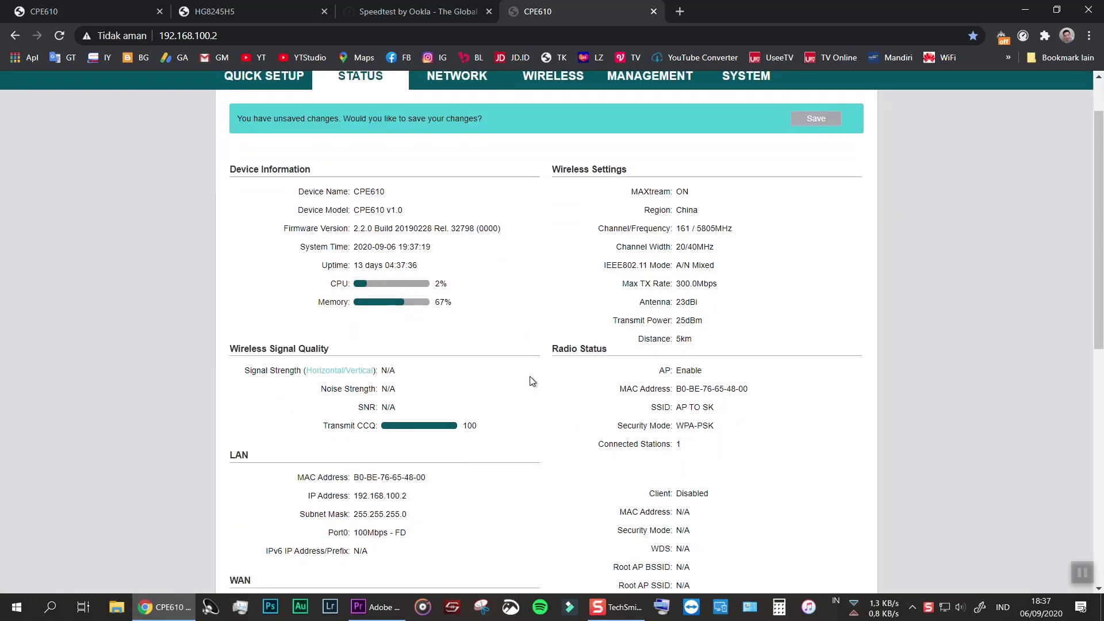
scroll(571, 281, up, 1)
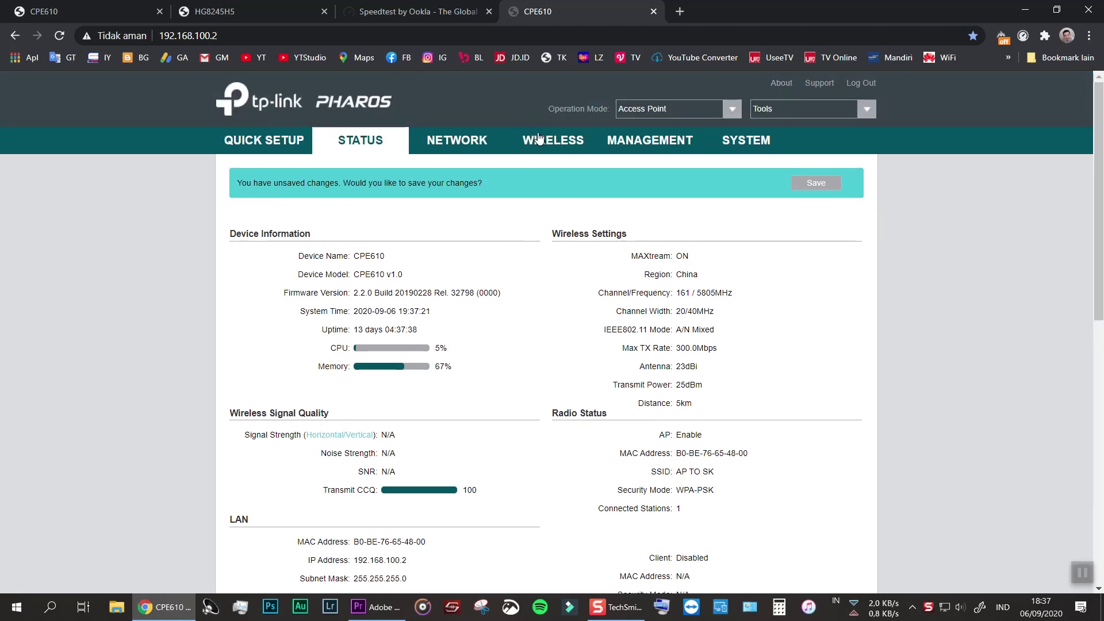
click(535, 138)
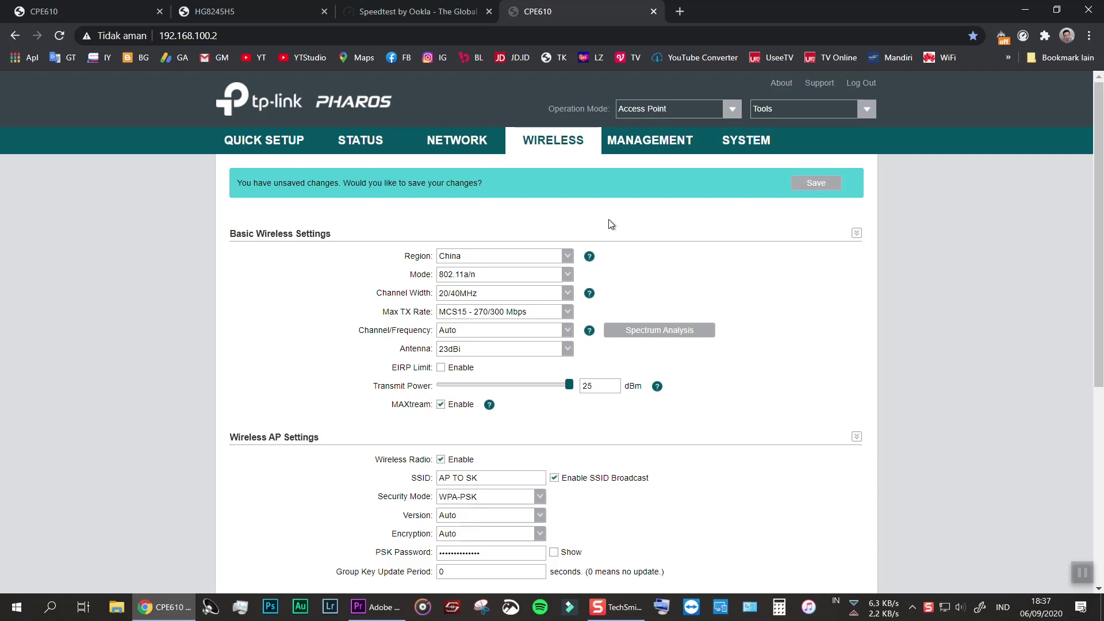
scroll(658, 422, down, 2)
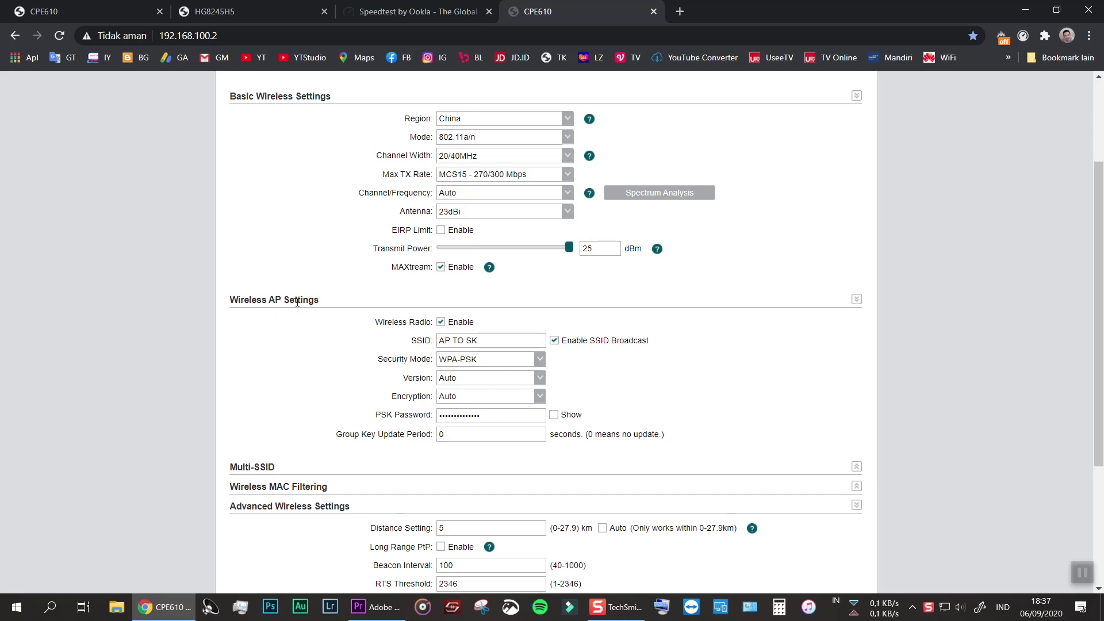
scroll(660, 411, down, 2)
scroll(585, 498, down, 1)
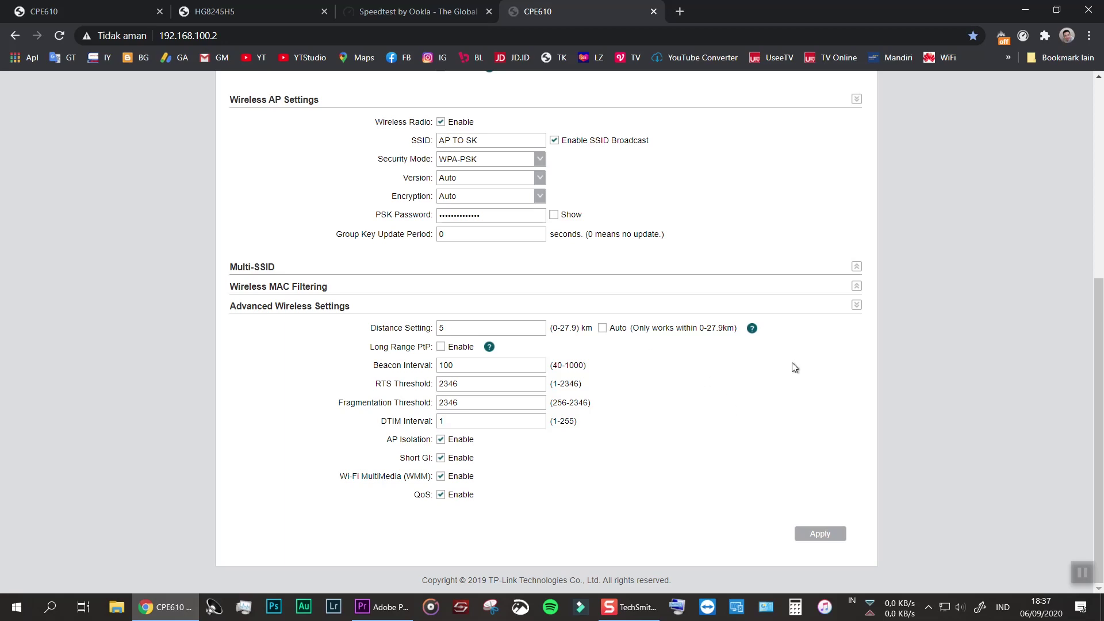
scroll(758, 281, up, 6)
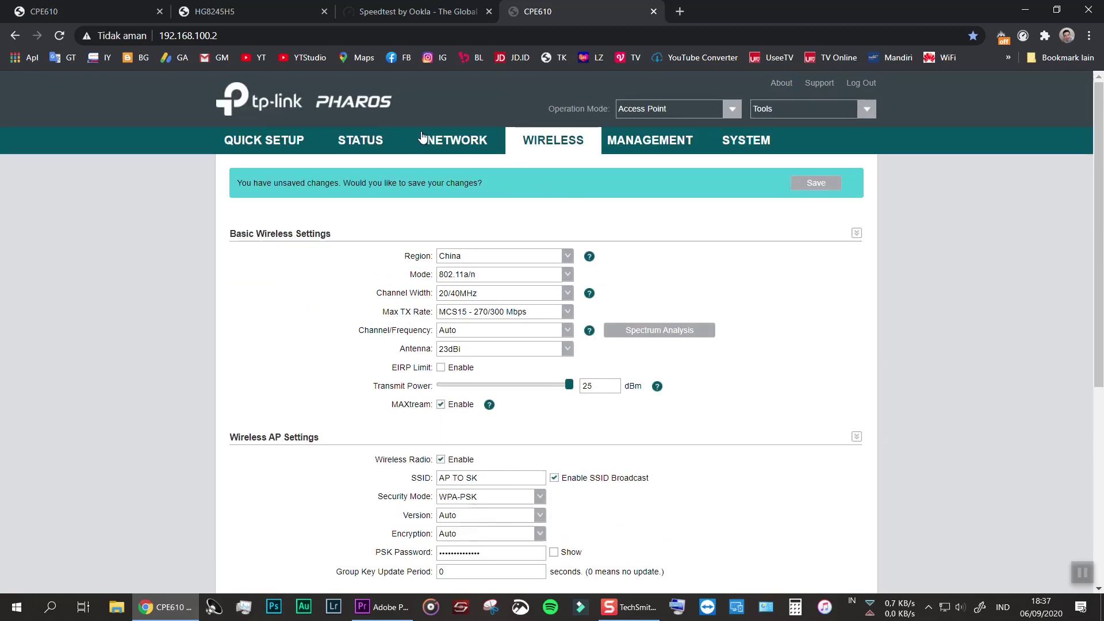
Review the AP's status and LAN page: static 192.168.100.2, gateway 192.168.100.1, DHCP on, 120-minute lease
click(352, 140)
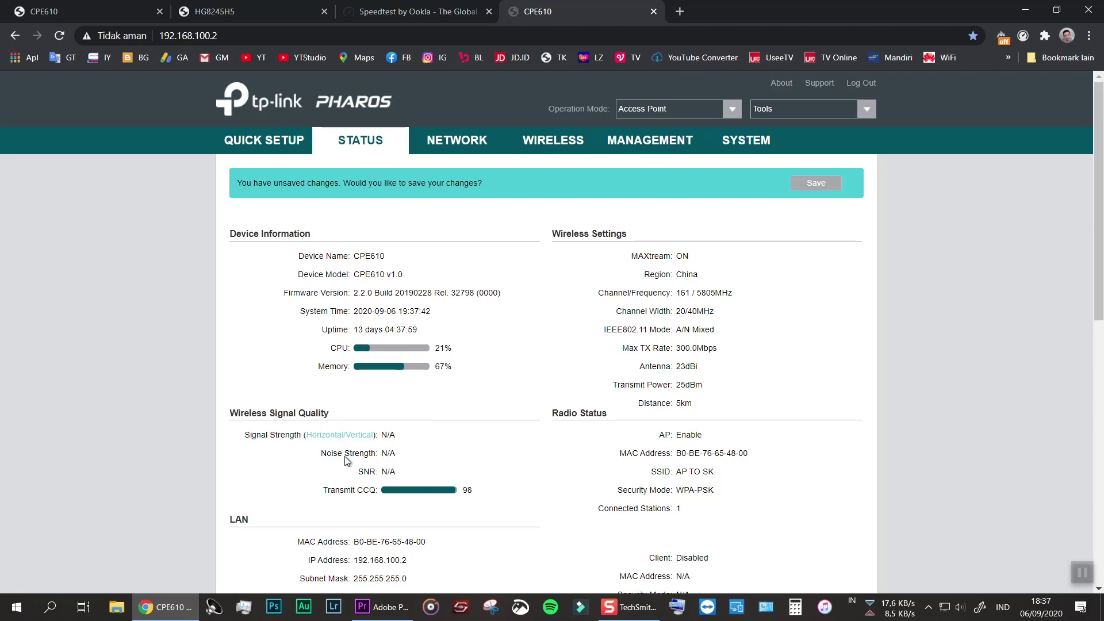
click(438, 141)
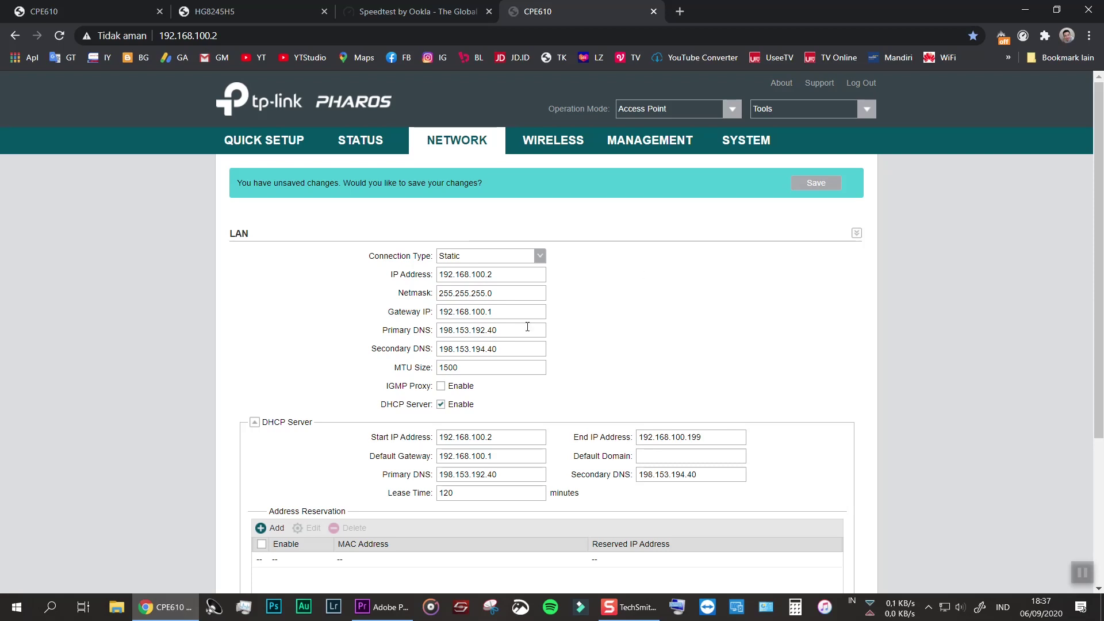
scroll(376, 334, down, 1)
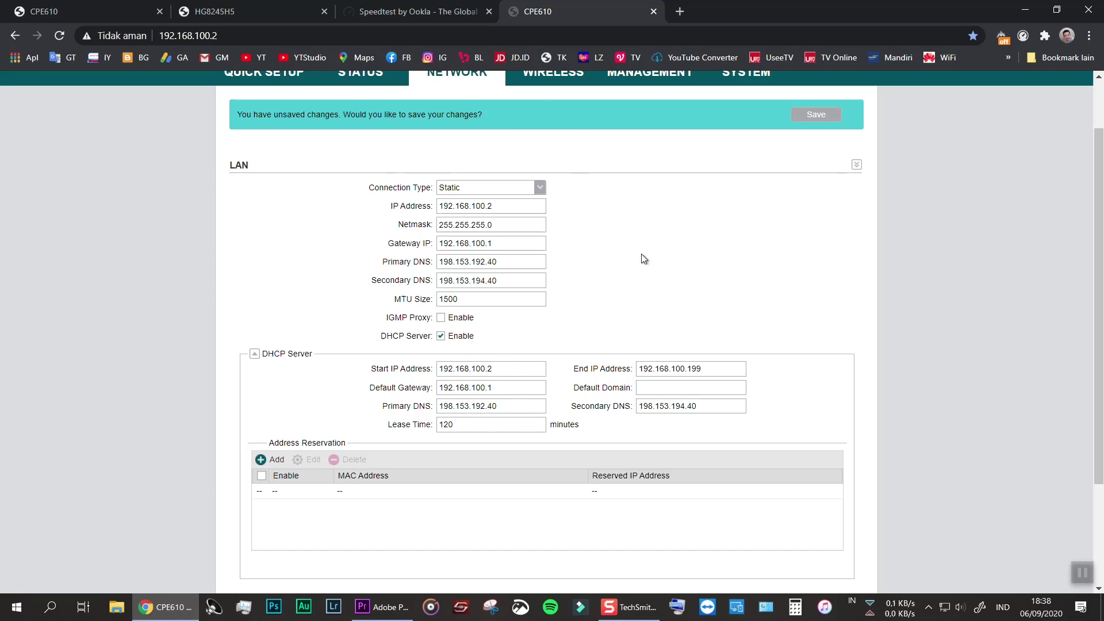
scroll(633, 242, up, 2)
Save the access point's pending configuration changes
click(550, 141)
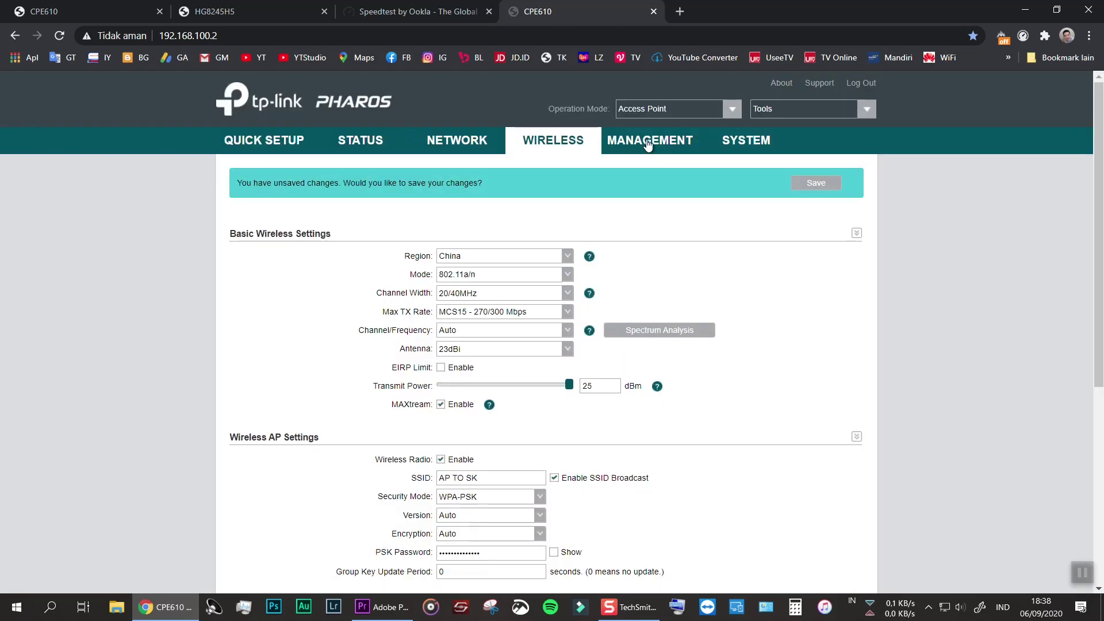
click(649, 142)
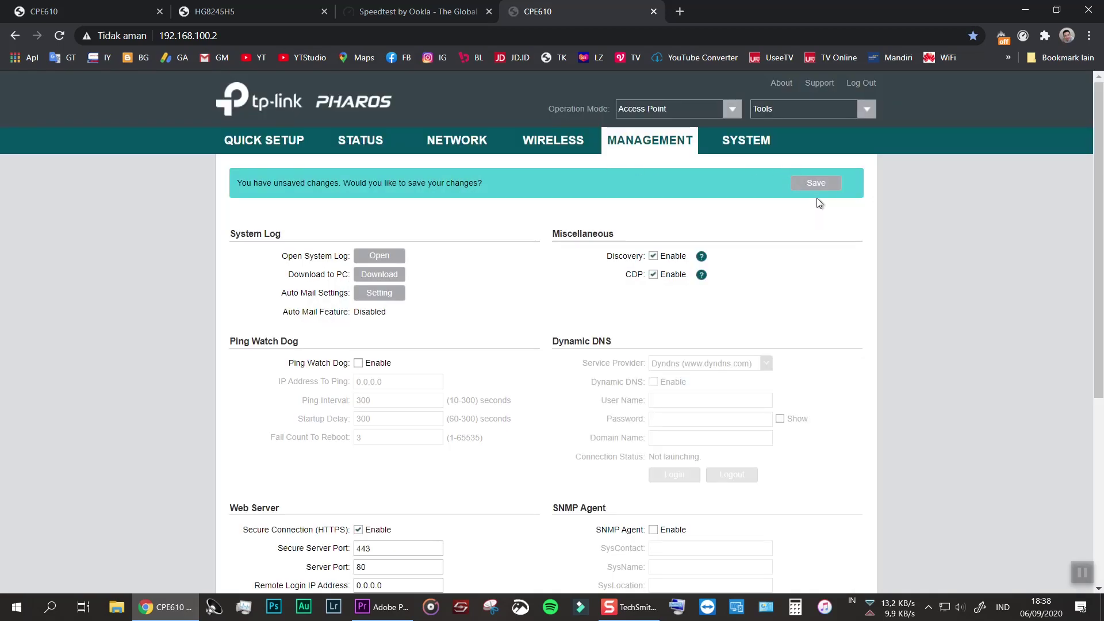
click(816, 184)
Recheck the AP's status, LAN and wireless pages, then log out of its web interface
click(360, 143)
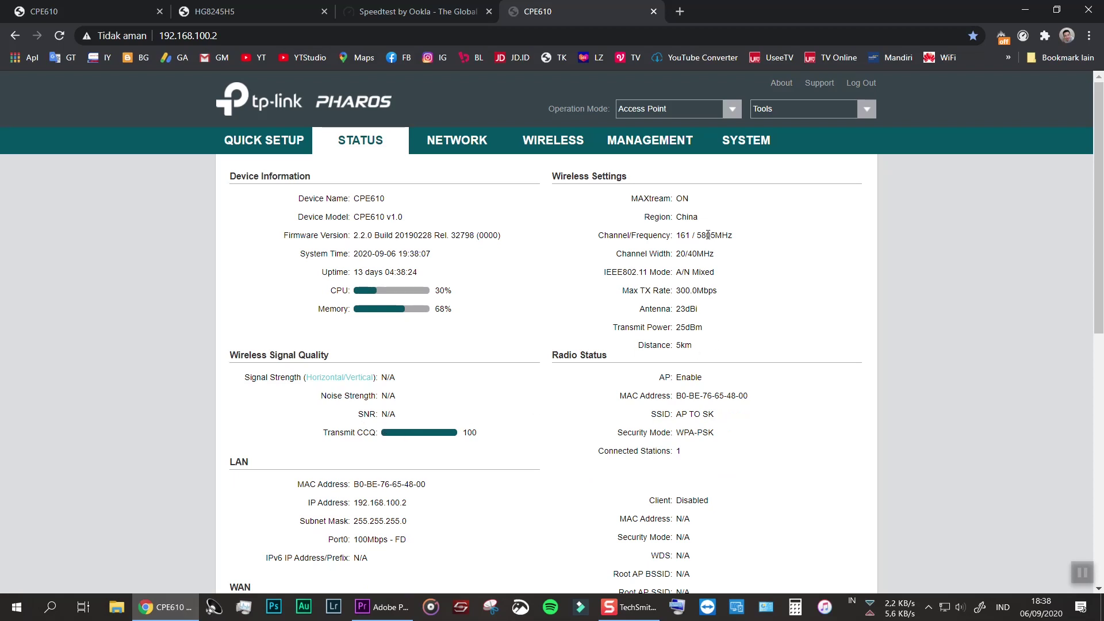
scroll(709, 386, down, 3)
scroll(698, 330, up, 4)
click(448, 144)
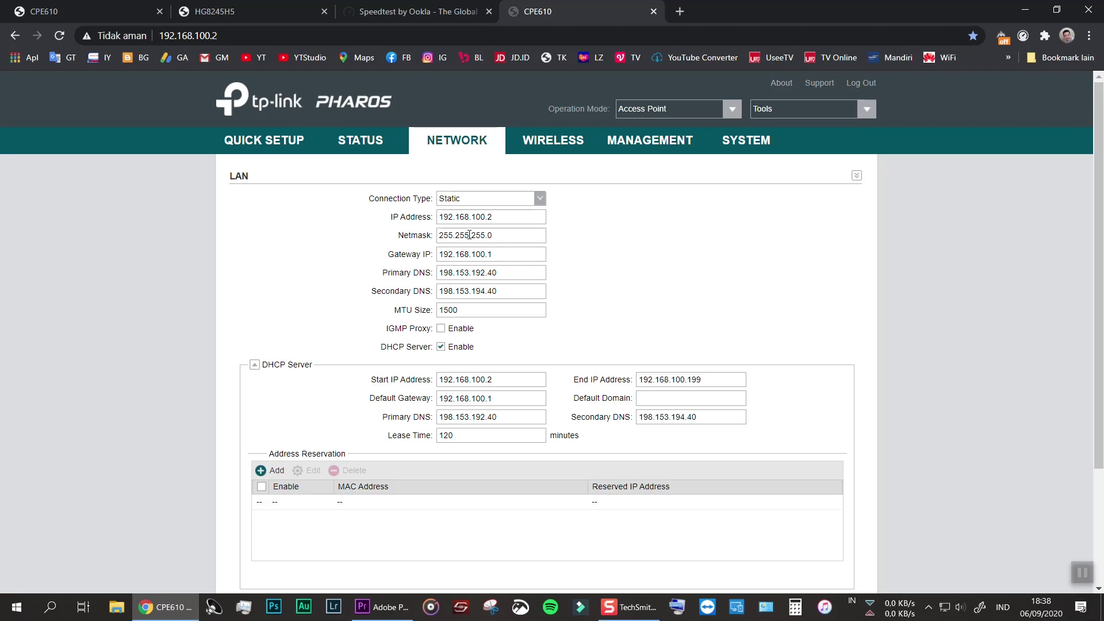
click(547, 147)
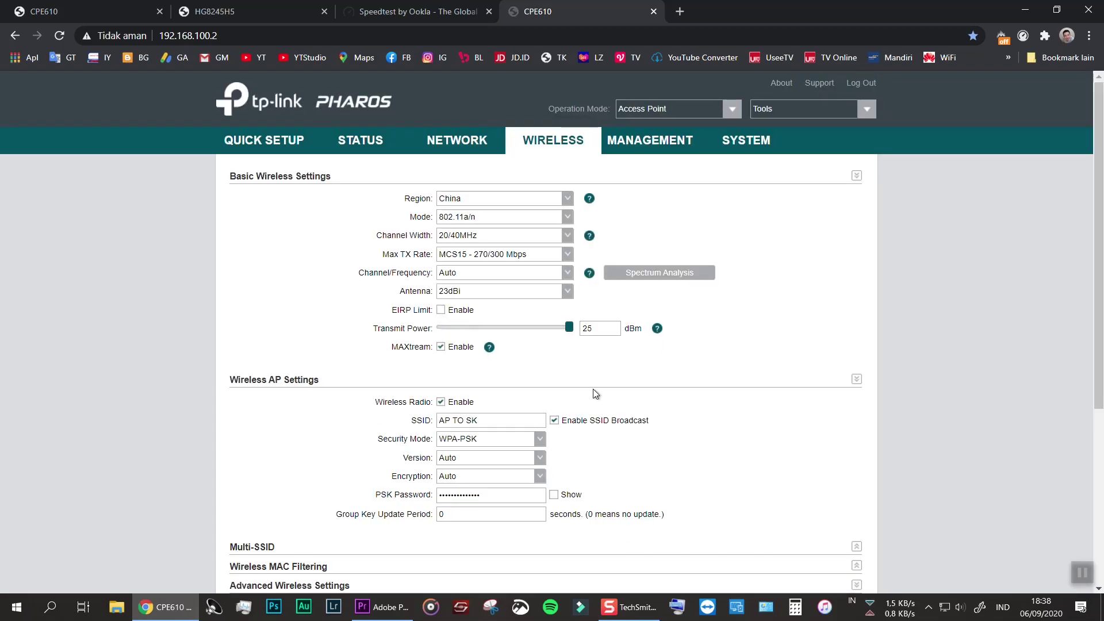
click(871, 85)
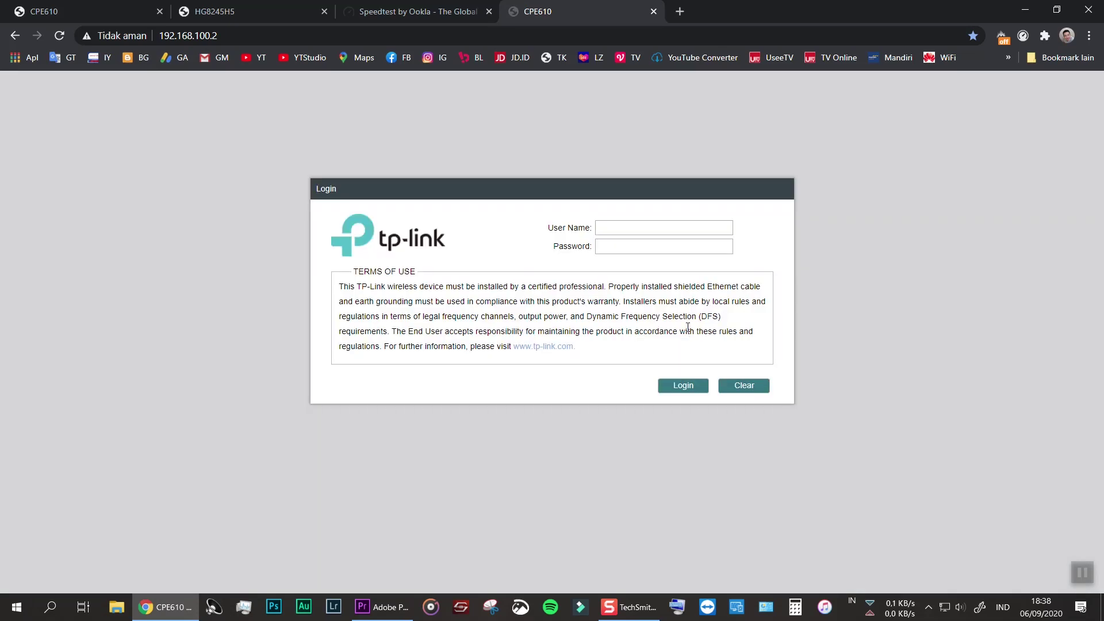